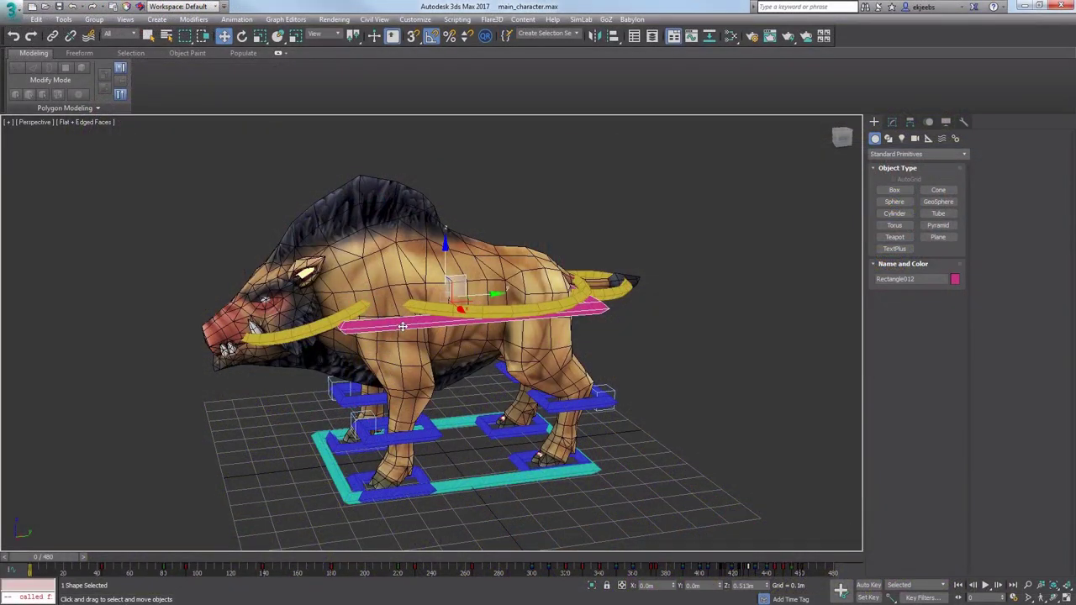
Examine the boar's control rig from several angles on both sides, selecting one front foot control
{"action": "middle_click_drag", "start_coordinate": [404, 314], "coordinate": [439, 314], "text": "alt"}
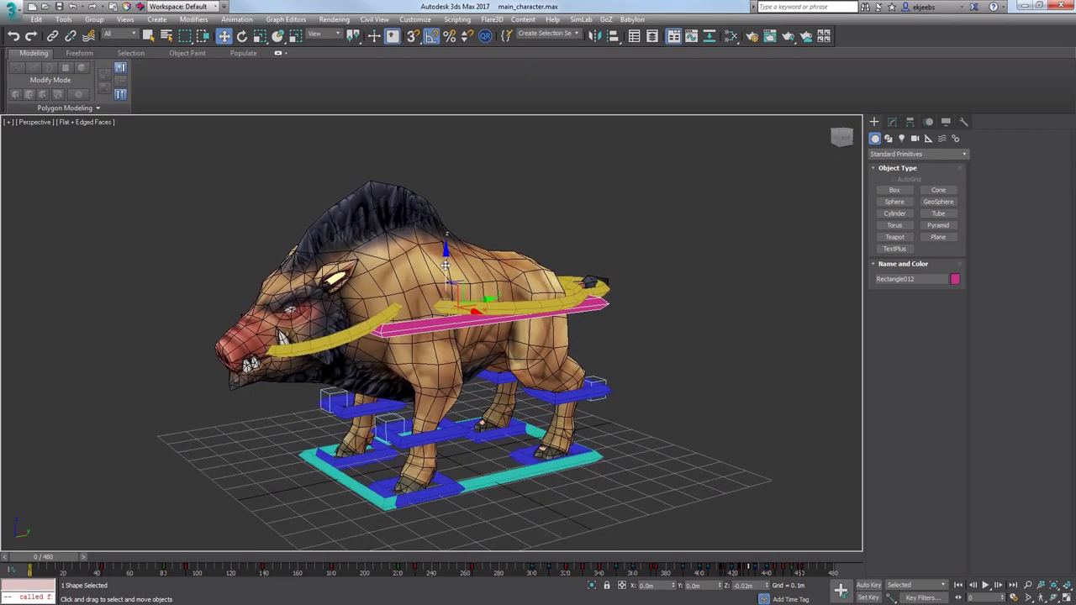
{"action": "middle_click_drag", "start_coordinate": [460, 282], "coordinate": [439, 283], "text": "alt"}
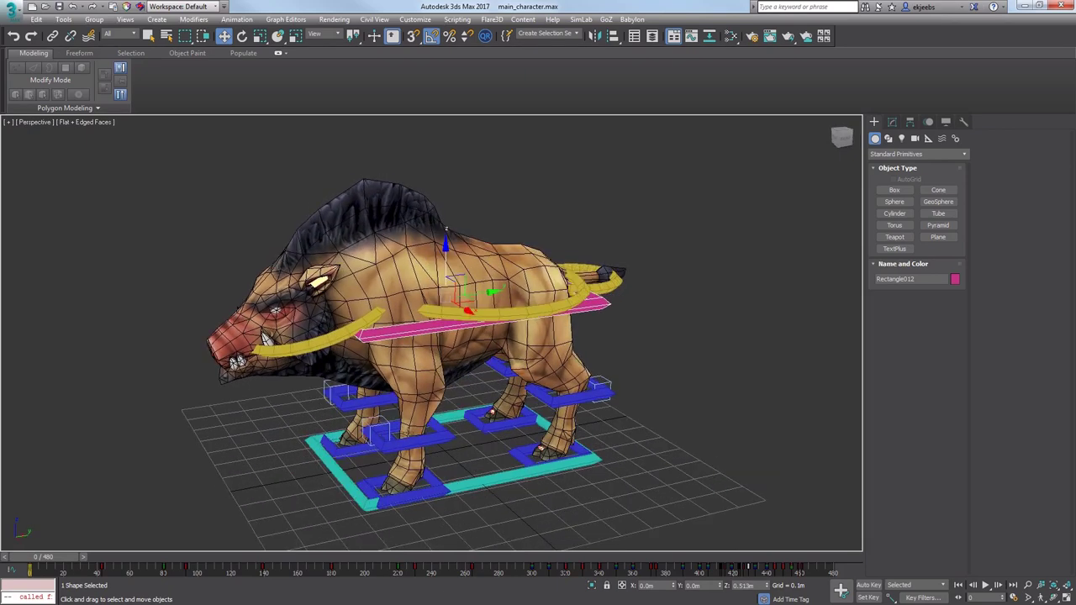
{"action": "left_click", "coordinate": [427, 478]}
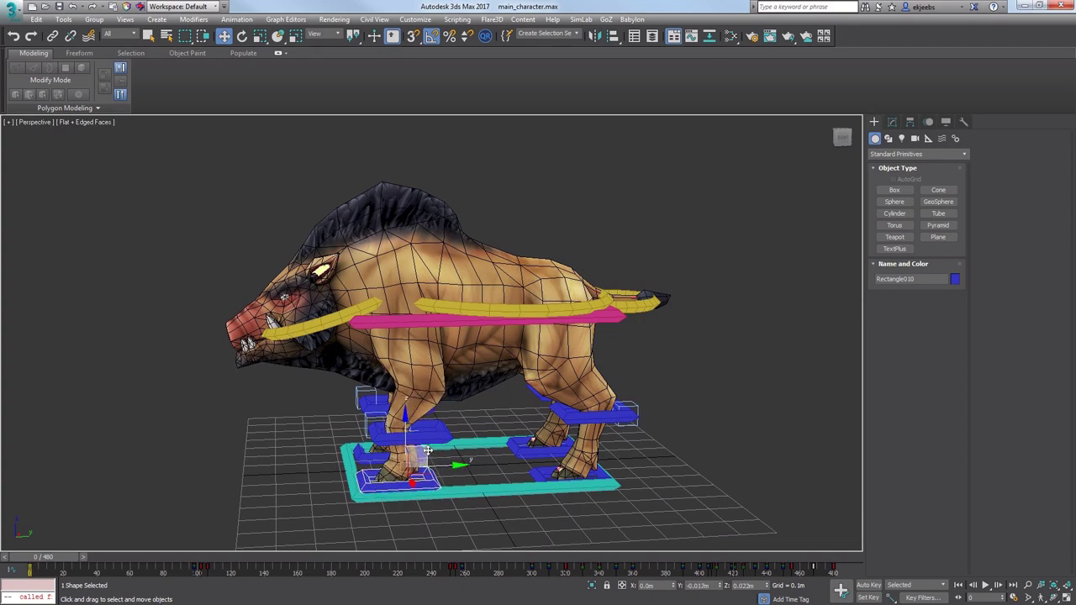
{"action": "middle_click_drag", "start_coordinate": [430, 444], "coordinate": [552, 380], "text": "alt"}
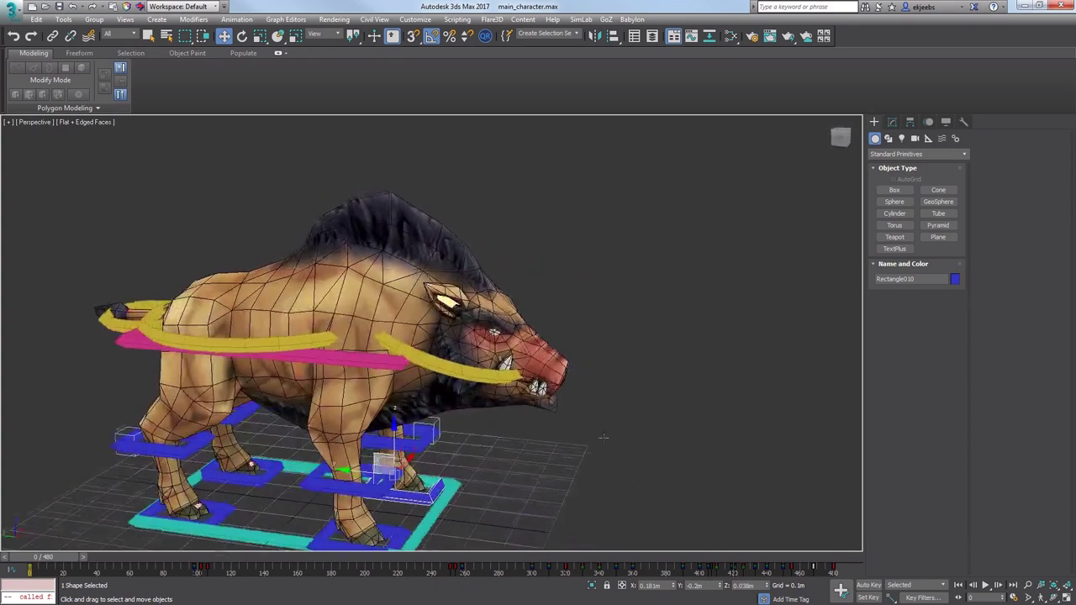
{"action": "middle_click_drag", "start_coordinate": [375, 446], "coordinate": [471, 379]}
{"action": "middle_click_drag", "start_coordinate": [493, 336], "coordinate": [474, 330], "text": "alt"}
{"action": "scroll", "coordinate": [475, 330], "scroll_direction": "up", "scroll_amount": 1}
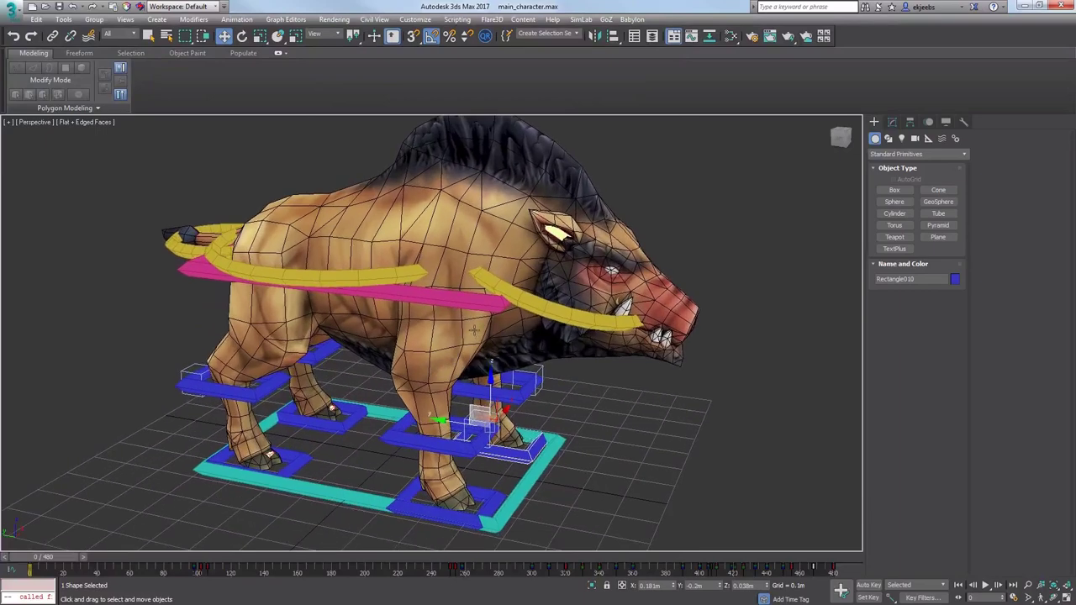
Scrub the animation to frame 137 and hide the boar mesh to expose the bones
{"action": "left_click_drag", "start_coordinate": [67, 559], "coordinate": [283, 527]}
{"action": "left_click", "coordinate": [443, 324]}
{"action": "right_click", "coordinate": [433, 327]}
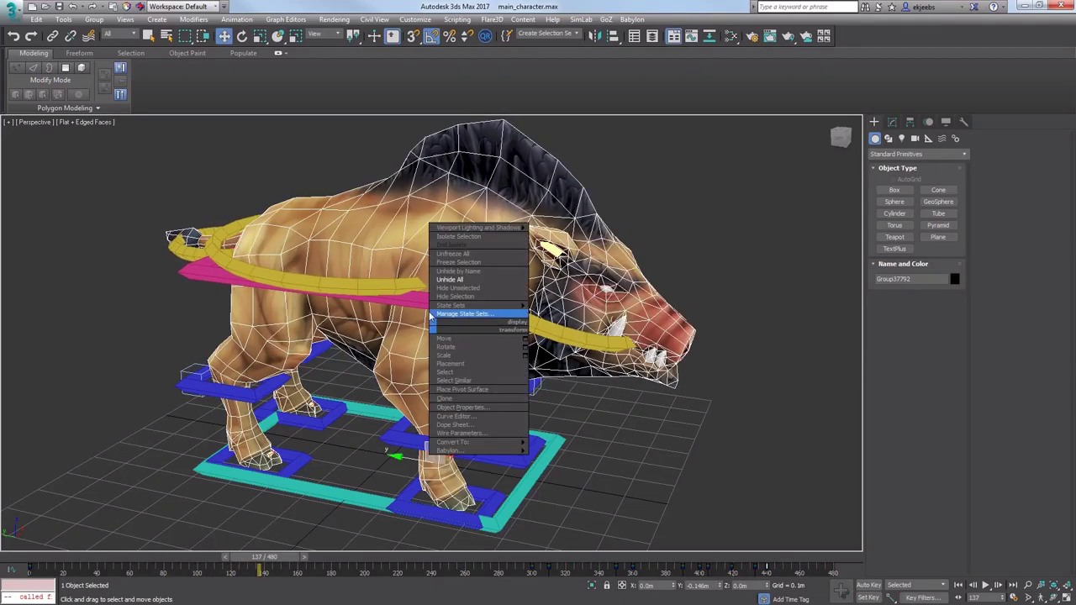
{"action": "left_click", "coordinate": [450, 297]}
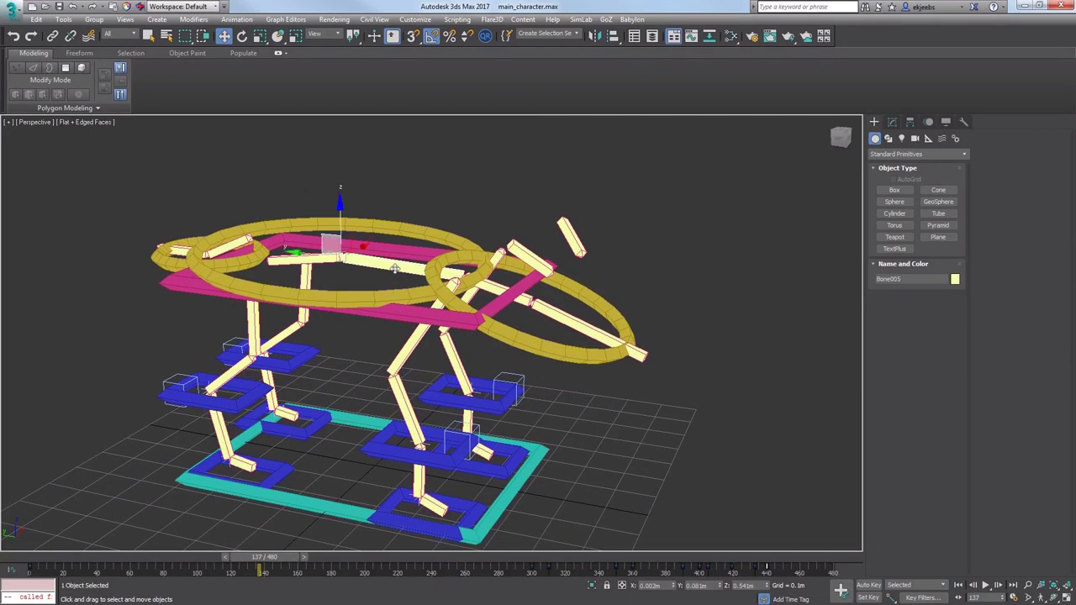
Compare the rig's bones with the wild boar skeleton reference images in the web browser
{"action": "middle_click_drag", "start_coordinate": [394, 267], "coordinate": [380, 292], "text": "alt"}
{"action": "key", "text": "alt+Tab"}
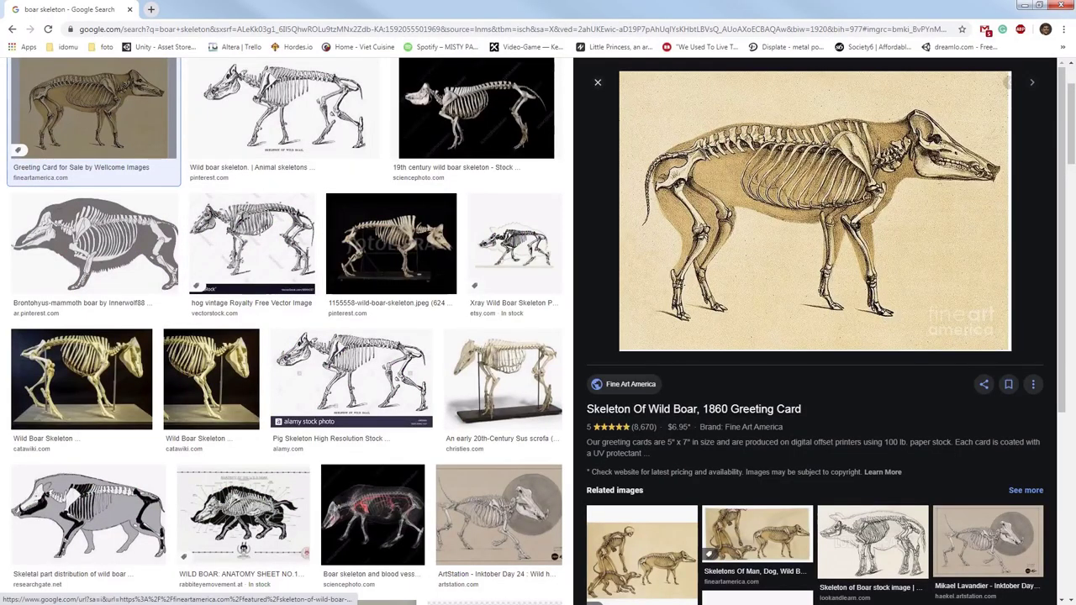
{"action": "key", "text": "alt+Tab"}
{"action": "middle_click_drag", "start_coordinate": [317, 413], "coordinate": [281, 418], "text": "alt"}
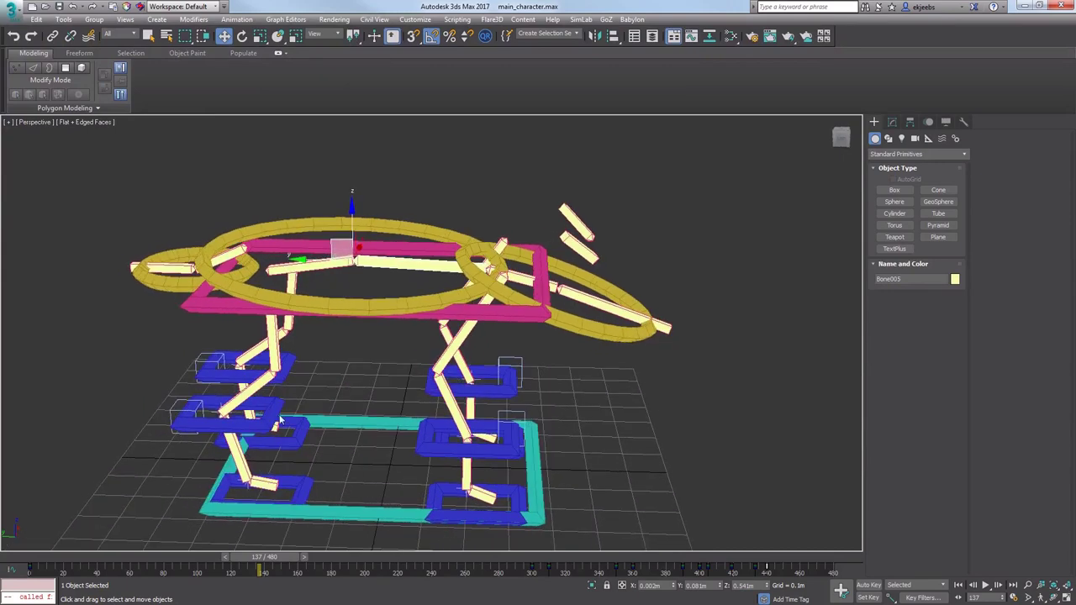
Unhide all objects, move the timeline to frame 243 and play the boar's animation
{"action": "right_click", "coordinate": [391, 362]}
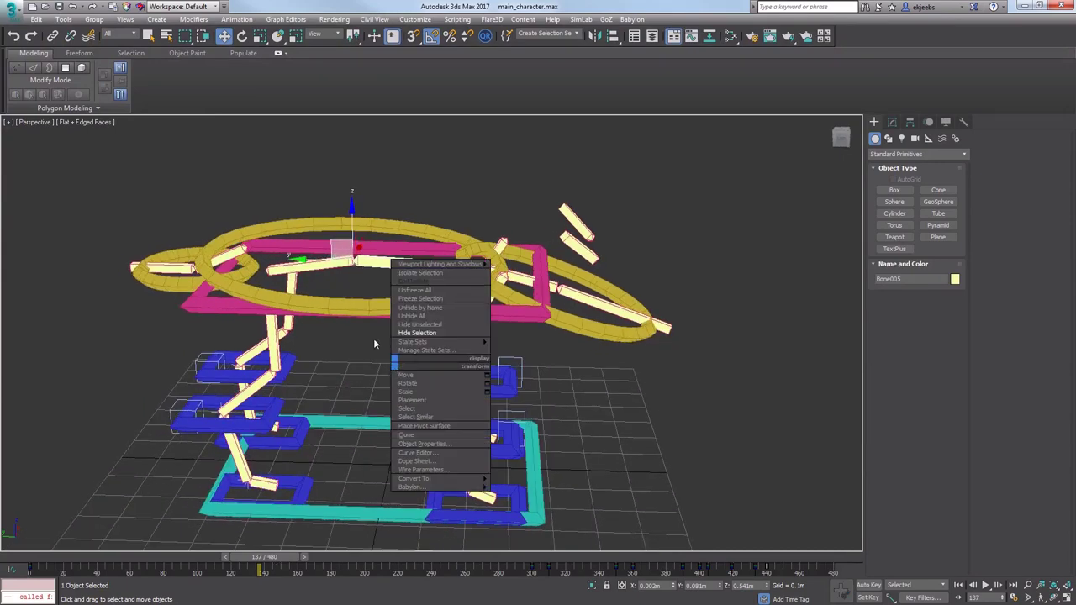
{"action": "left_click", "coordinate": [412, 316]}
{"action": "left_click", "coordinate": [596, 342]}
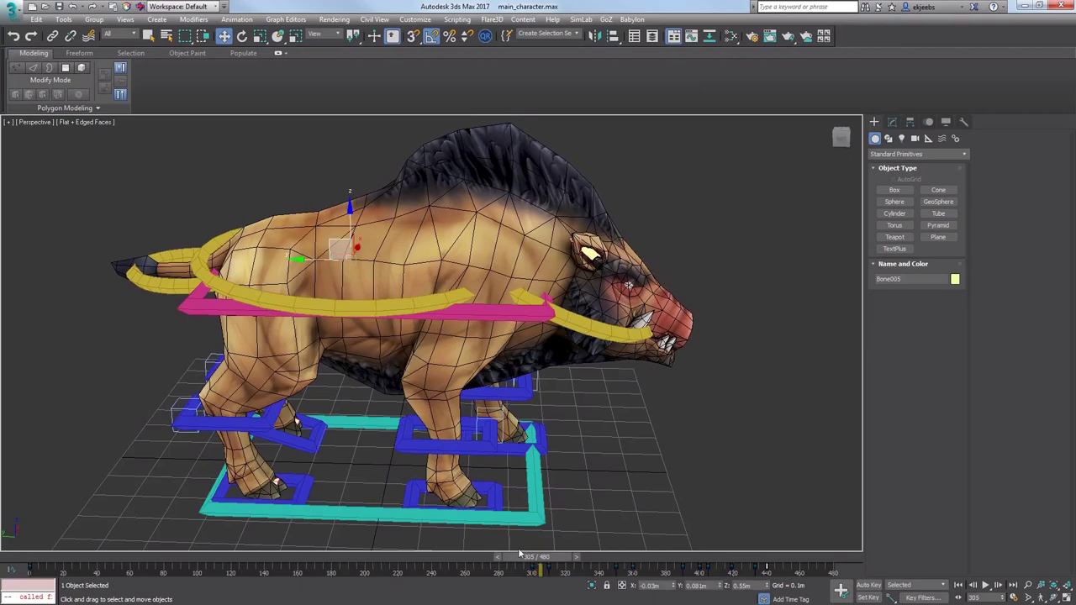
{"action": "left_click_drag", "start_coordinate": [519, 557], "coordinate": [438, 561]}
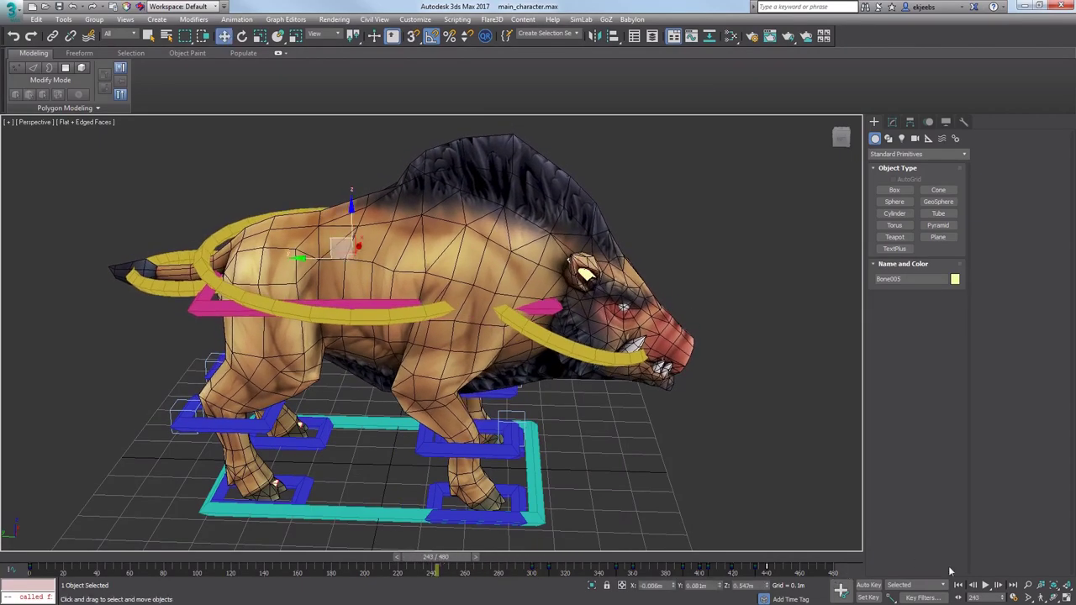
{"action": "left_click", "coordinate": [987, 586]}
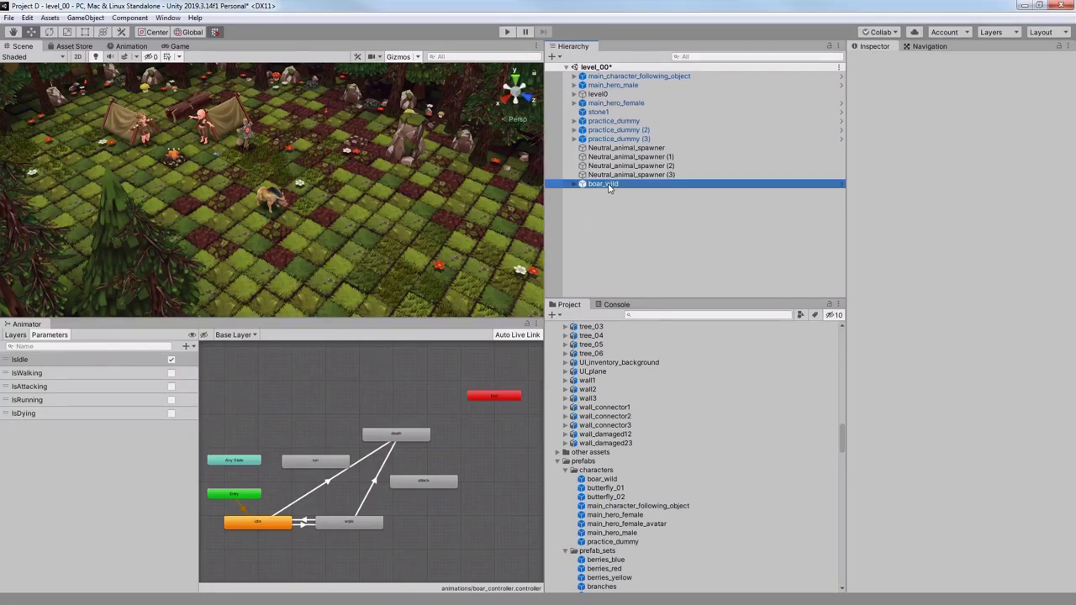
In Unity, focus the scene view on boar_wild and examine the boar from different angles
{"action": "left_click", "coordinate": [609, 187]}
{"action": "middle_click_drag", "start_coordinate": [322, 194], "coordinate": [330, 202]}
{"action": "key", "text": "f"}
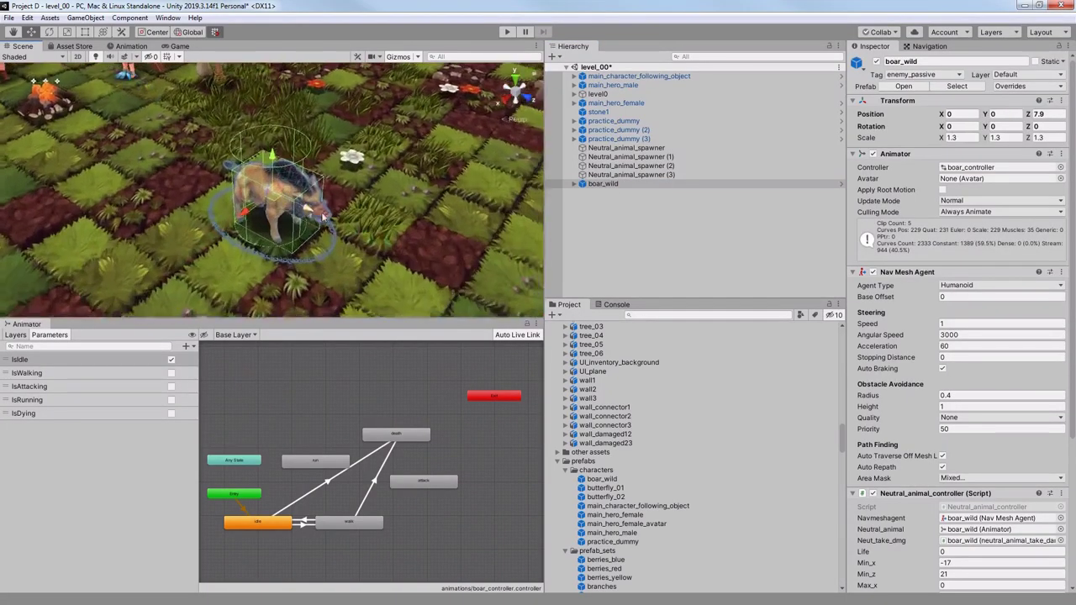
{"action": "left_click_drag", "start_coordinate": [328, 234], "coordinate": [109, 224], "text": "alt"}
{"action": "left_click", "coordinate": [626, 219]}
{"action": "middle_click_drag", "start_coordinate": [321, 183], "coordinate": [359, 198]}
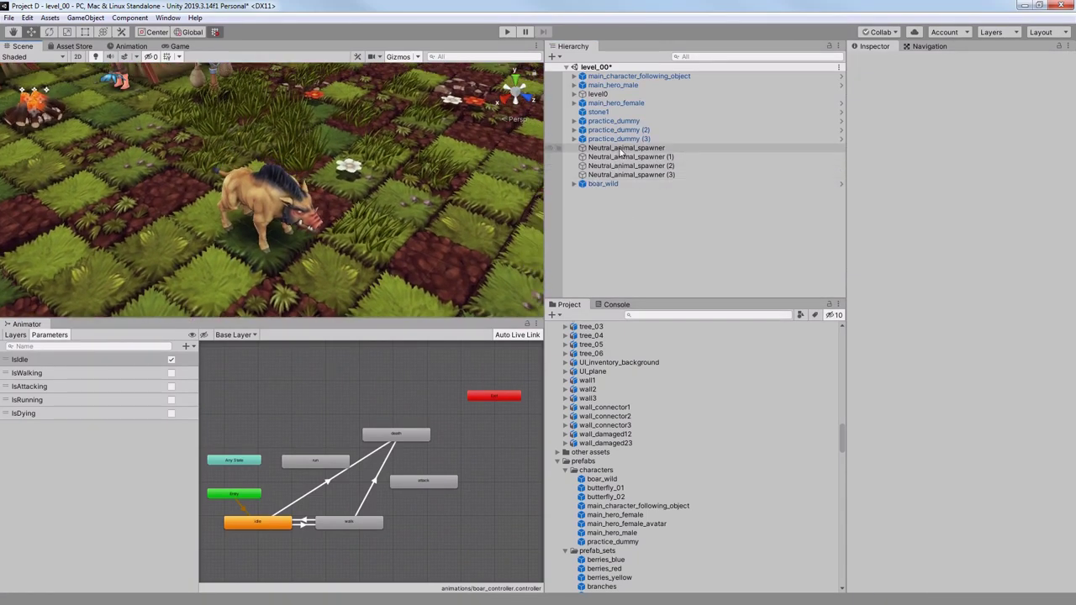
Focus the scene view on Neutral_animal_spawner and examine its spawn area with the Box Collider outline
{"action": "left_click", "coordinate": [620, 153]}
{"action": "key", "text": "f"}
{"action": "left_click_drag", "start_coordinate": [334, 141], "coordinate": [296, 178], "text": "alt"}
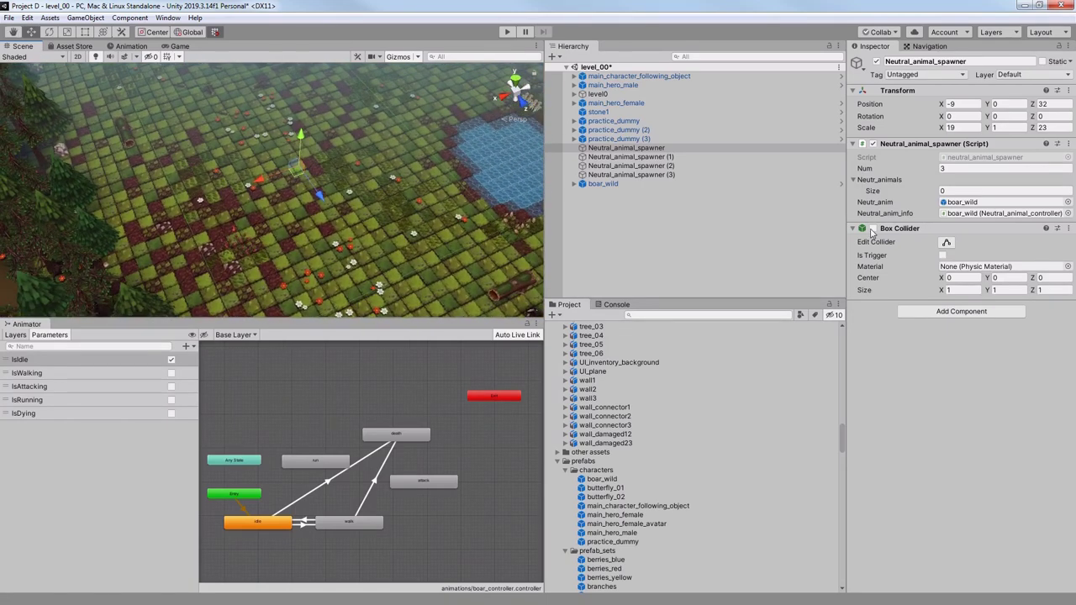
{"action": "left_click_drag", "start_coordinate": [304, 222], "coordinate": [335, 195], "text": "alt"}
{"action": "middle_click_drag", "start_coordinate": [334, 195], "coordinate": [294, 188]}
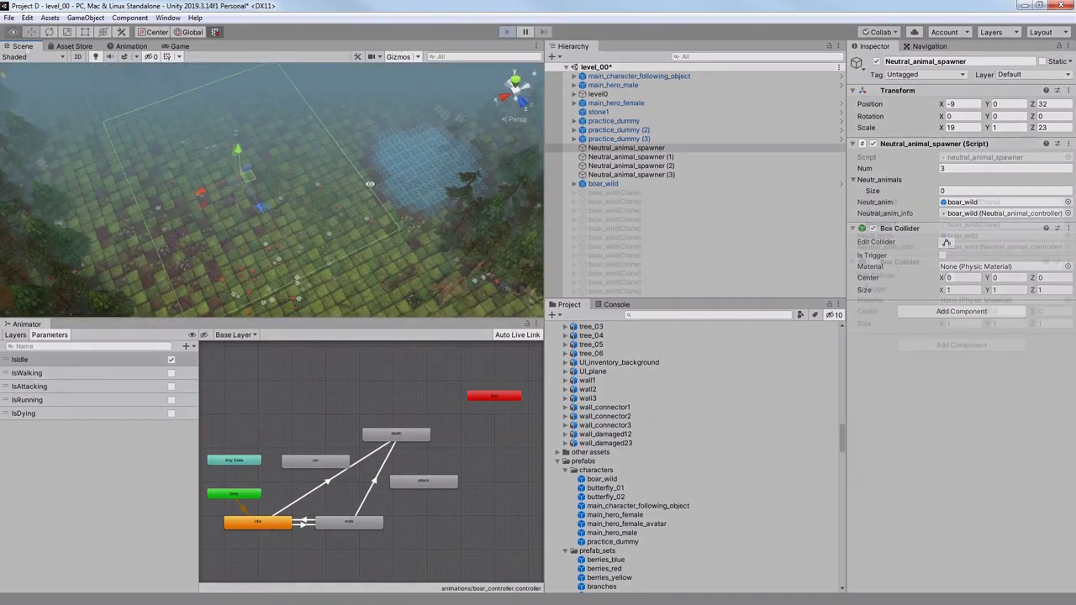
Examine the boars spawned around Neutral_animal_spawner in play mode, selecting one boar's mesh
{"action": "middle_click_drag", "start_coordinate": [264, 193], "coordinate": [244, 203]}
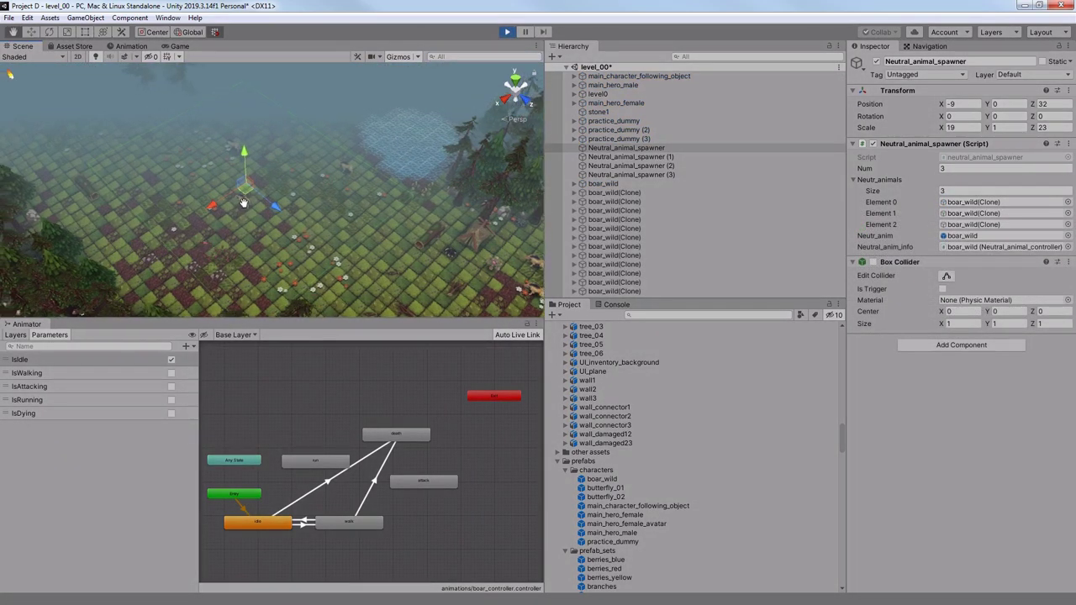
{"action": "mouse_move", "coordinate": [243, 203]}
{"action": "left_mouse_down", "text": "alt"}
{"action": "mouse_move", "coordinate": [267, 245]}
{"action": "mouse_move", "coordinate": [296, 213]}
{"action": "left_mouse_up", "text": "alt"}
{"action": "left_click", "coordinate": [291, 205]}
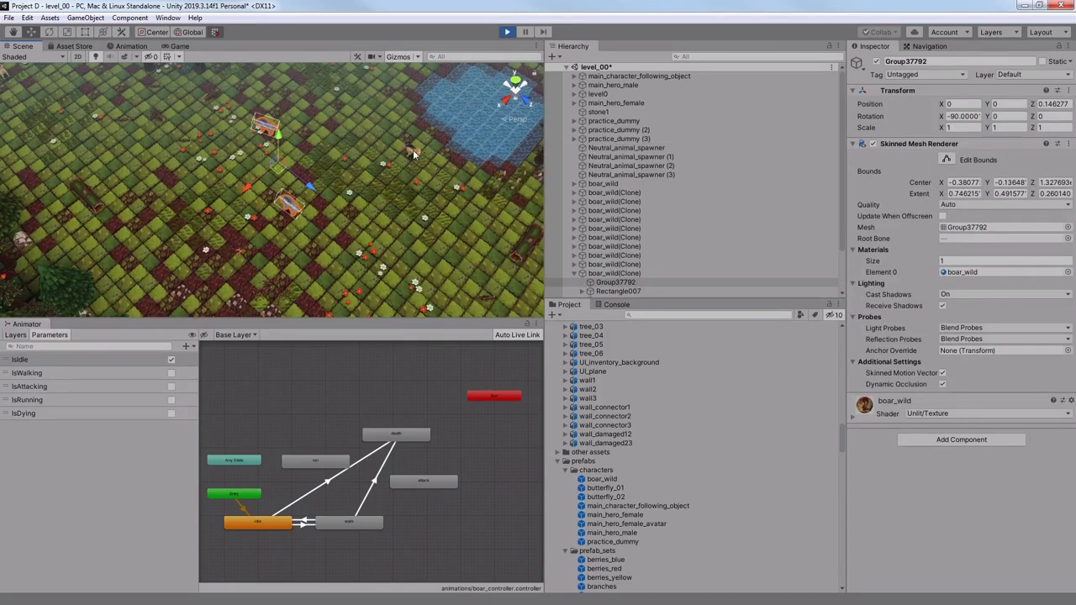
{"action": "left_click_drag", "start_coordinate": [385, 221], "coordinate": [301, 159], "text": "alt"}
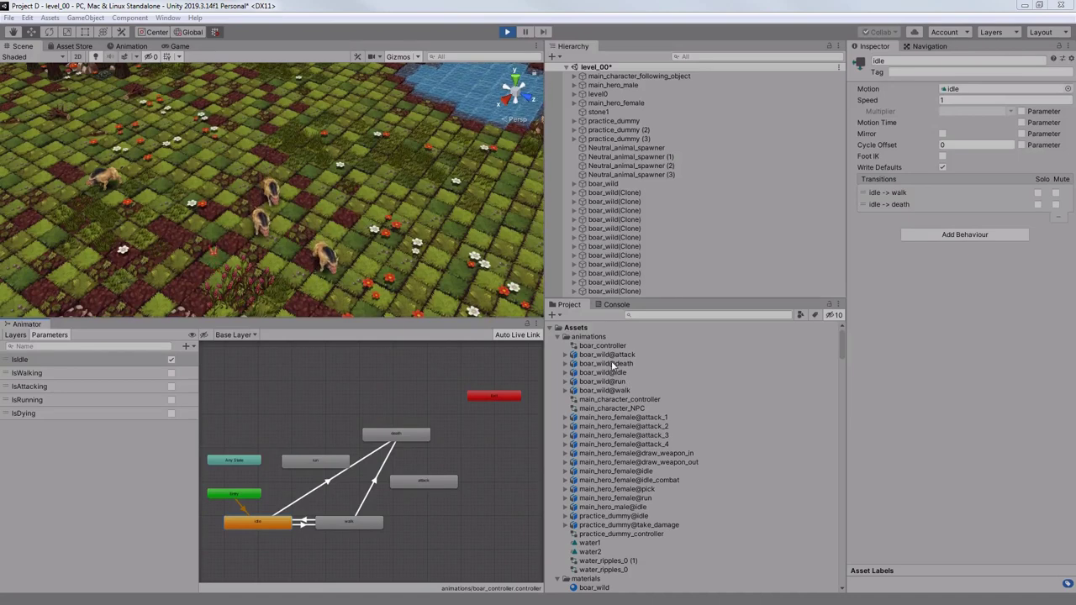
Examine boar_controller, the five boar_wild animation files from attack to walk, and the death state in the Animator
{"action": "left_click", "coordinate": [612, 345]}
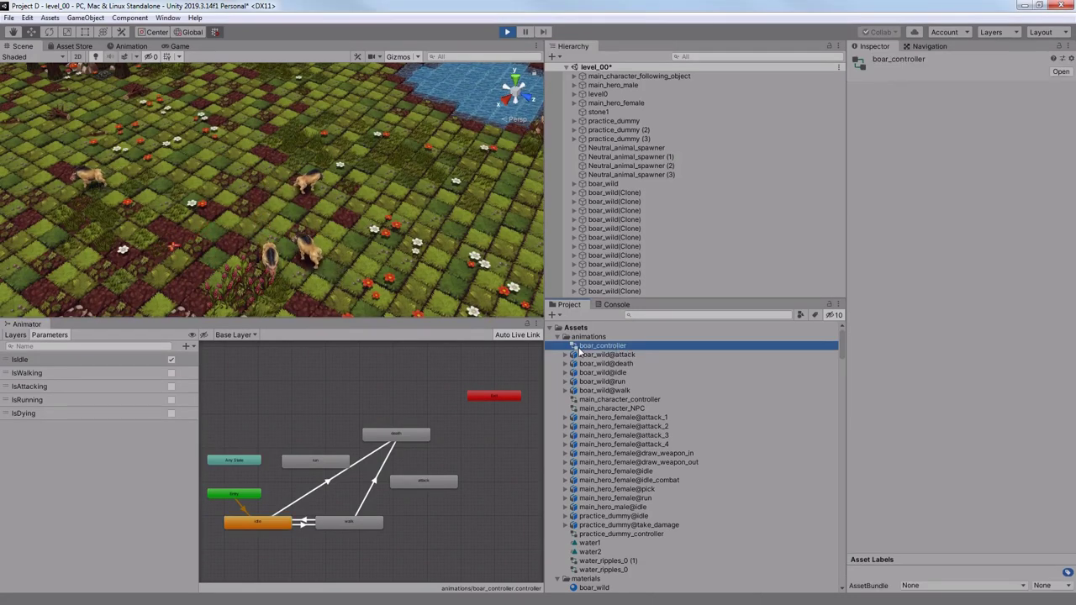
{"action": "left_click", "coordinate": [611, 355]}
{"action": "left_click", "coordinate": [609, 391], "text": "shift"}
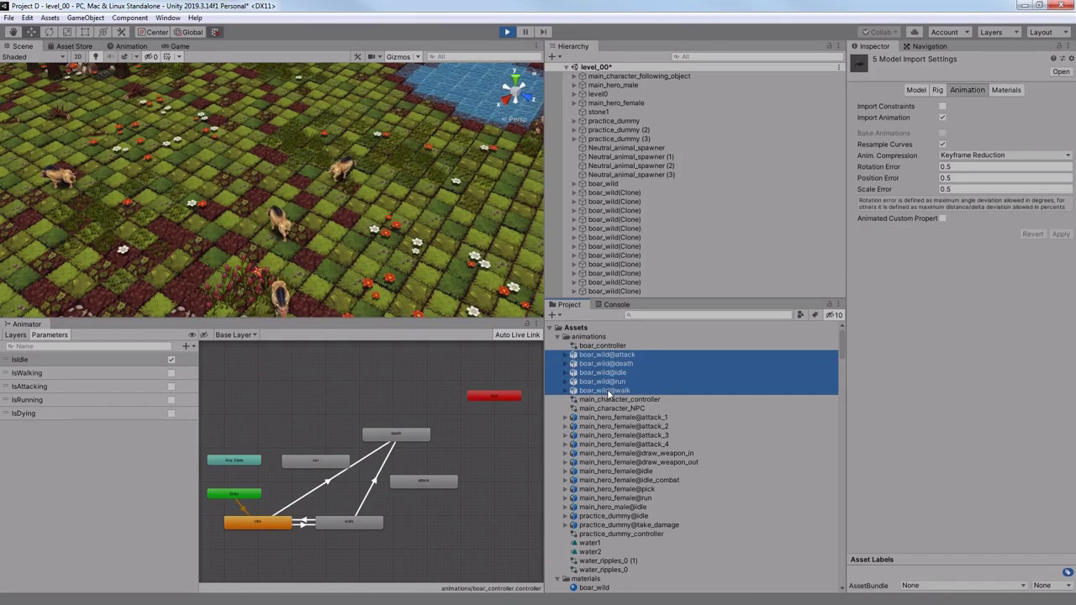
{"action": "left_click", "coordinate": [407, 435]}
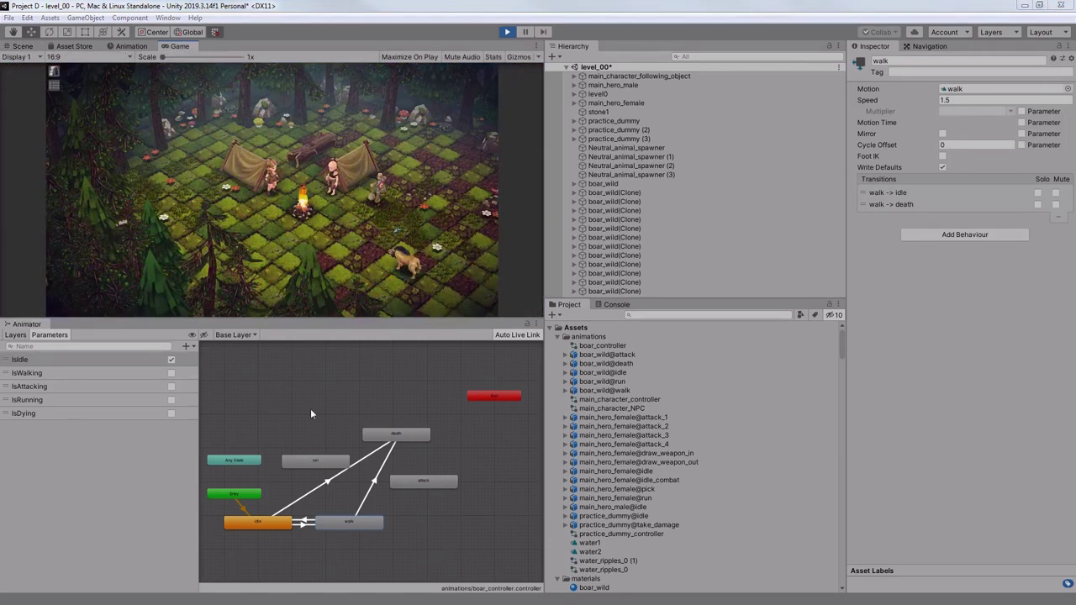
Playtest the level by moving the heroine among the wild boars in the Game view
{"action": "left_click", "coordinate": [380, 223]}
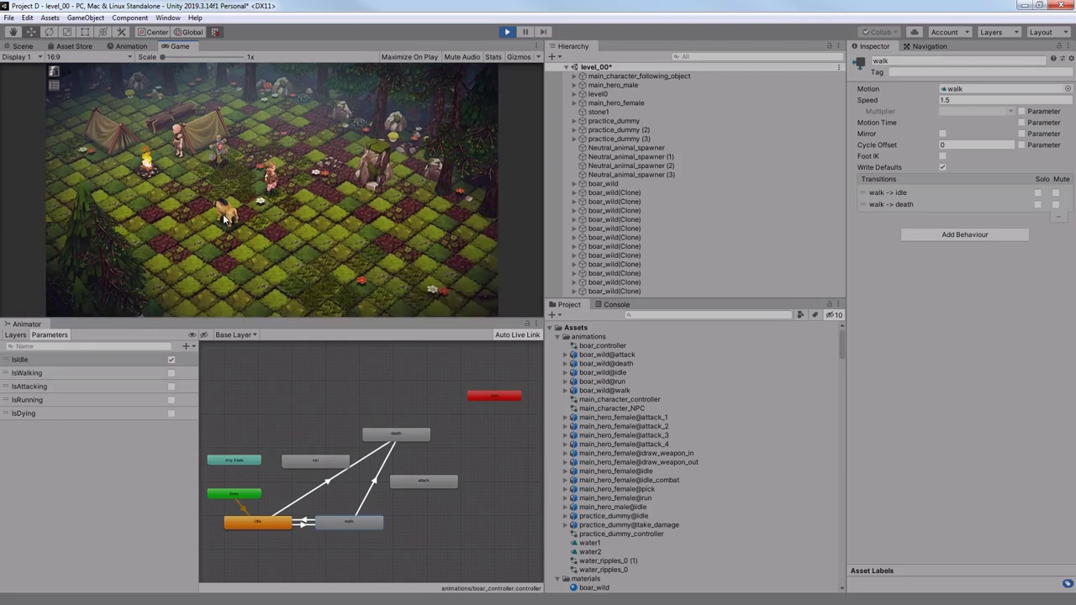
{"action": "left_click", "coordinate": [227, 217]}
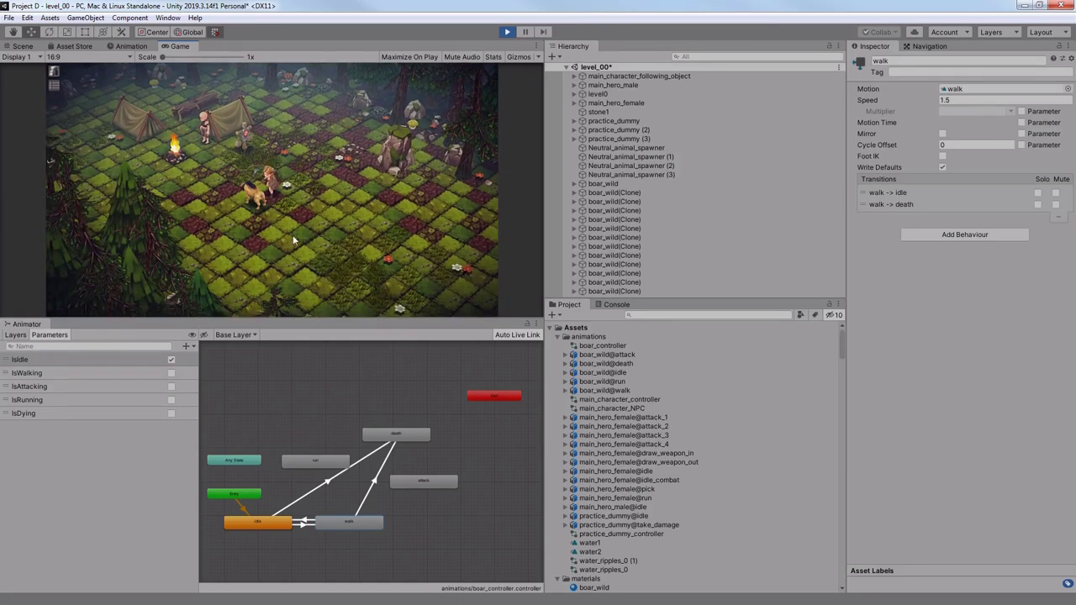
{"action": "left_click", "coordinate": [311, 211]}
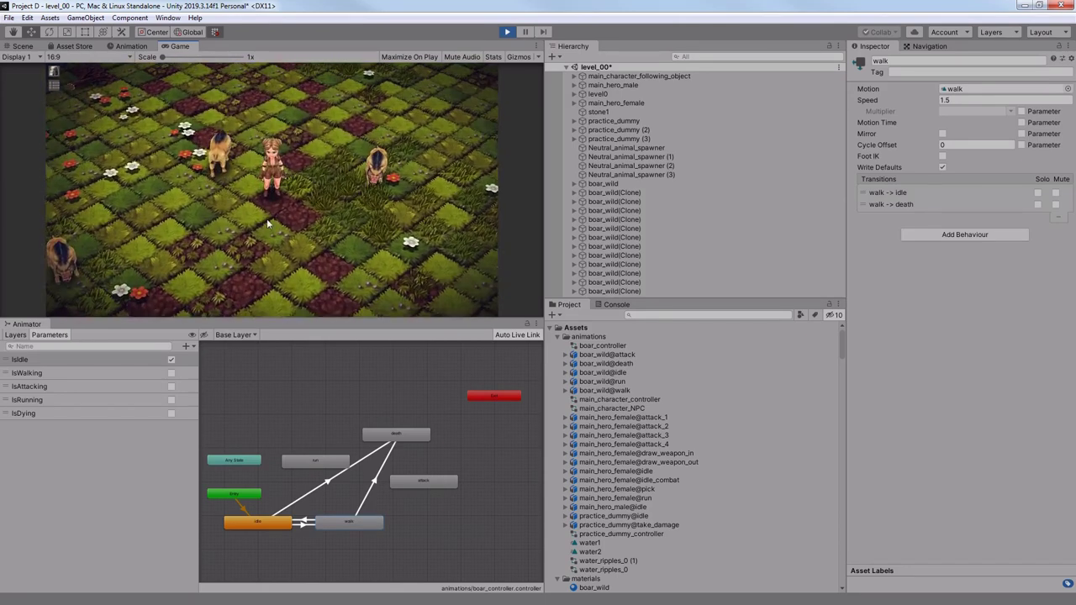
{"action": "left_click", "coordinate": [200, 202]}
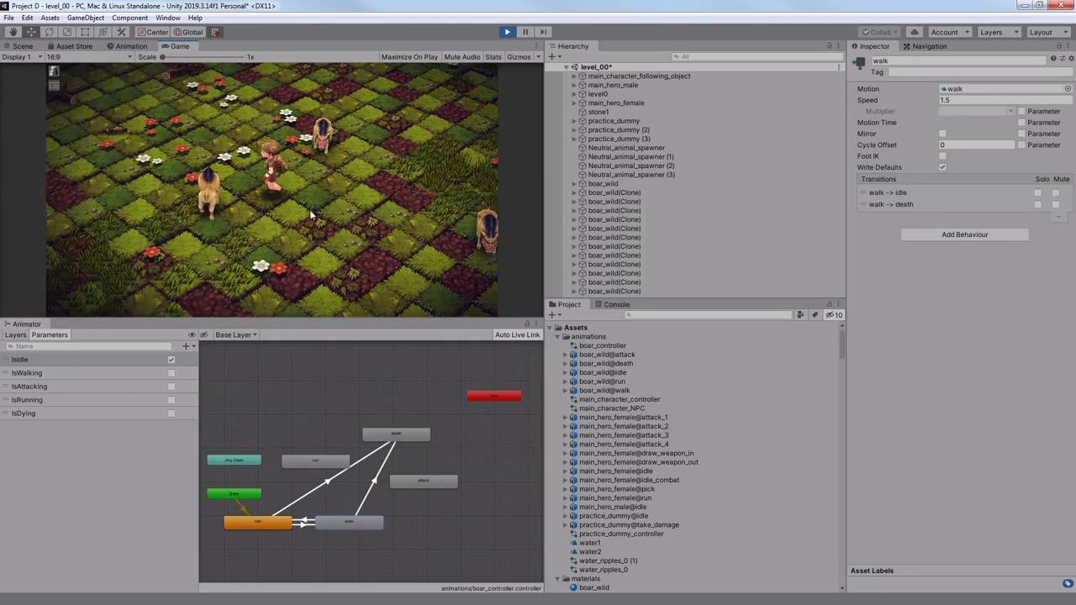
{"action": "left_click", "coordinate": [299, 126]}
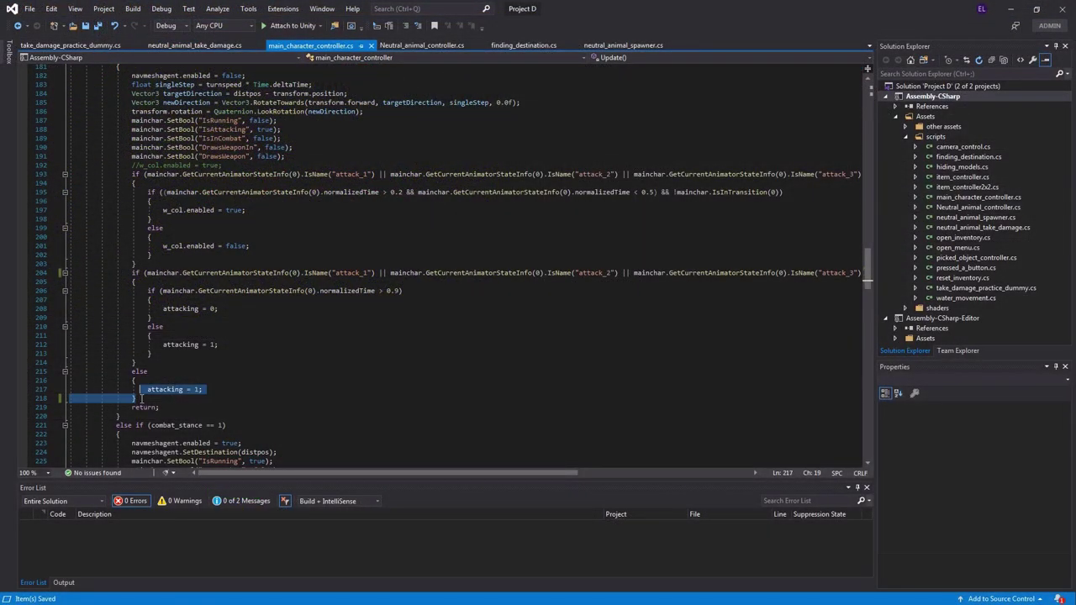
In Visual Studio, highlight the if/else block in main_character_controller.cs that sets attacking to 0 or 1
{"action": "left_click_drag", "start_coordinate": [141, 398], "coordinate": [125, 277]}
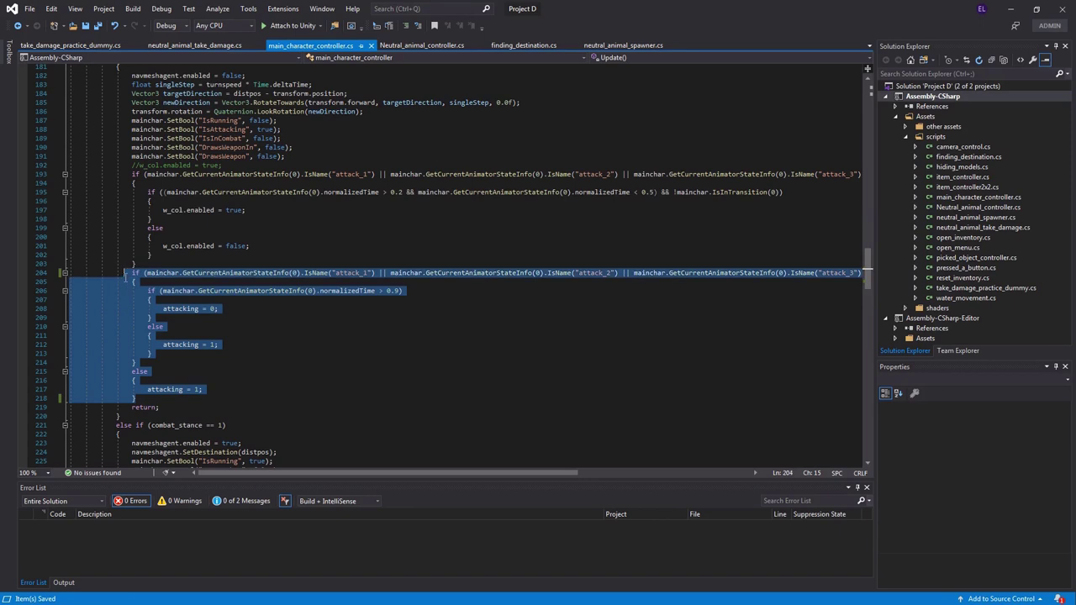
{"action": "left_click", "coordinate": [217, 368]}
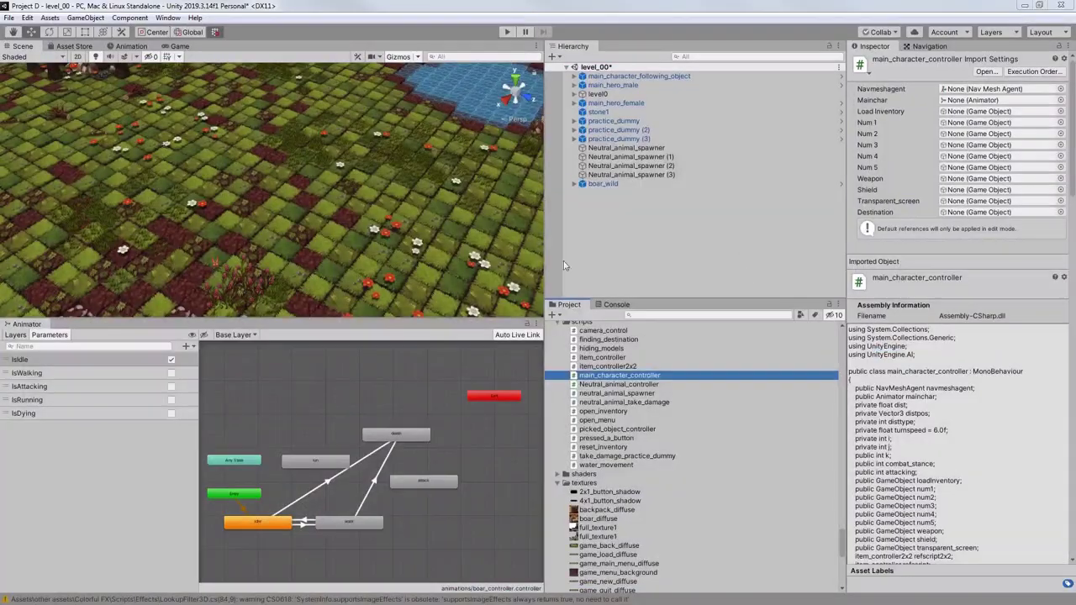
Playtest the maximized game in Unity by attacking the boar, walking toward the trees and opening the heroine's inventory
{"action": "left_click", "coordinate": [647, 451]}
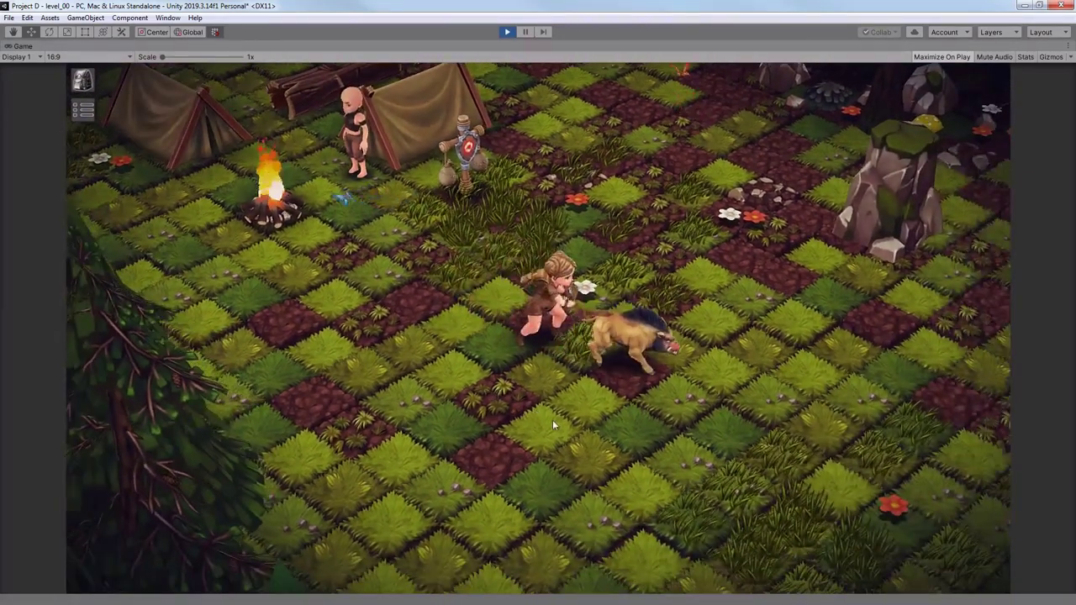
{"action": "mouse_move", "coordinate": [552, 420]}
{"action": "left_mouse_down"}
{"action": "mouse_move", "coordinate": [726, 428]}
{"action": "mouse_move", "coordinate": [783, 348]}
{"action": "mouse_move", "coordinate": [804, 345]}
{"action": "left_mouse_up"}
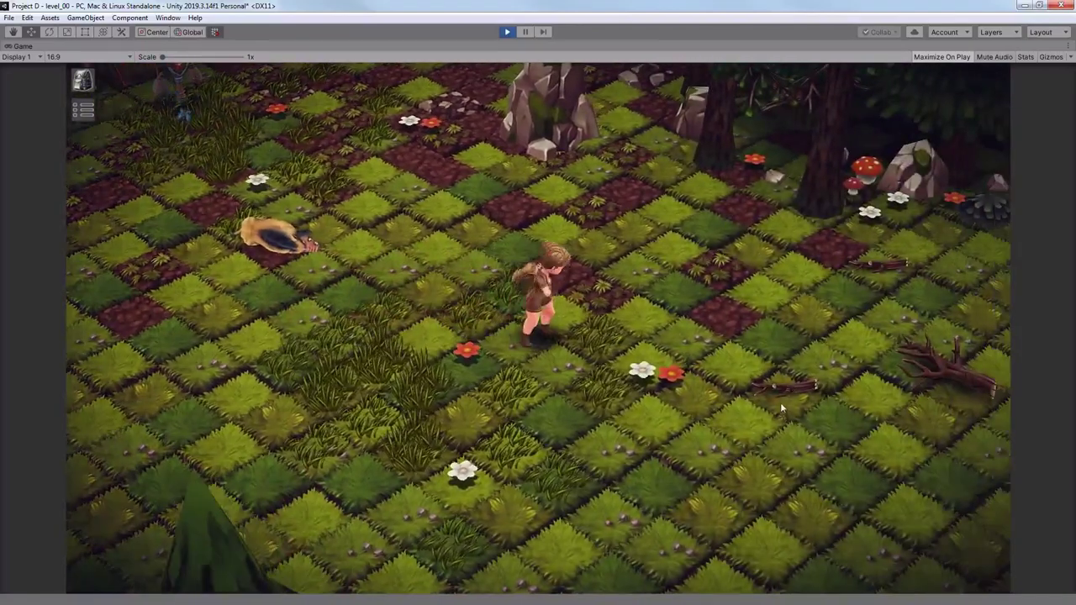
{"action": "left_click", "coordinate": [781, 405]}
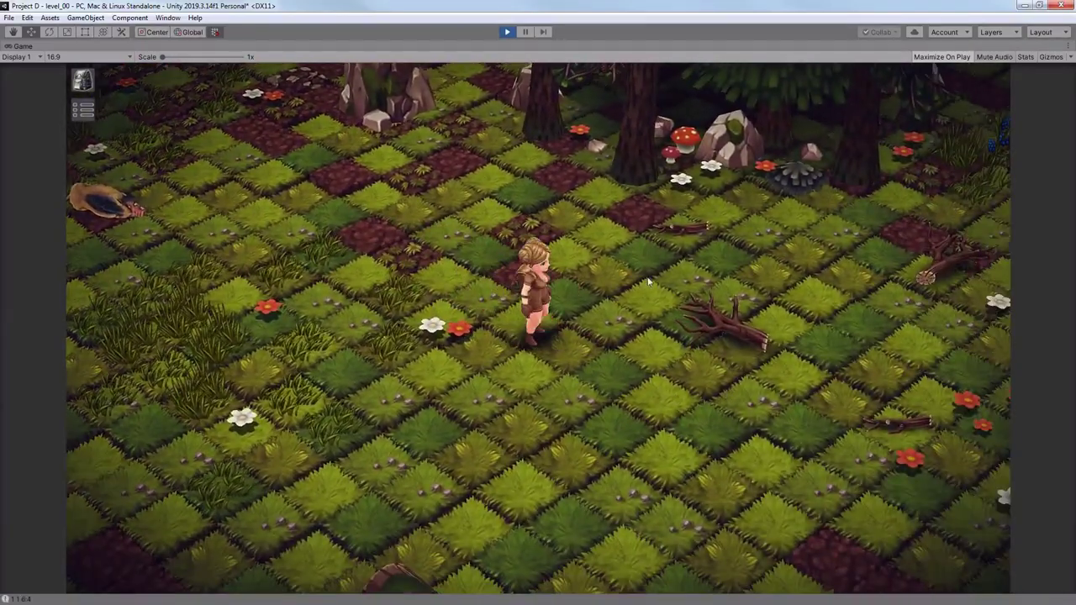
{"action": "left_click", "coordinate": [648, 259]}
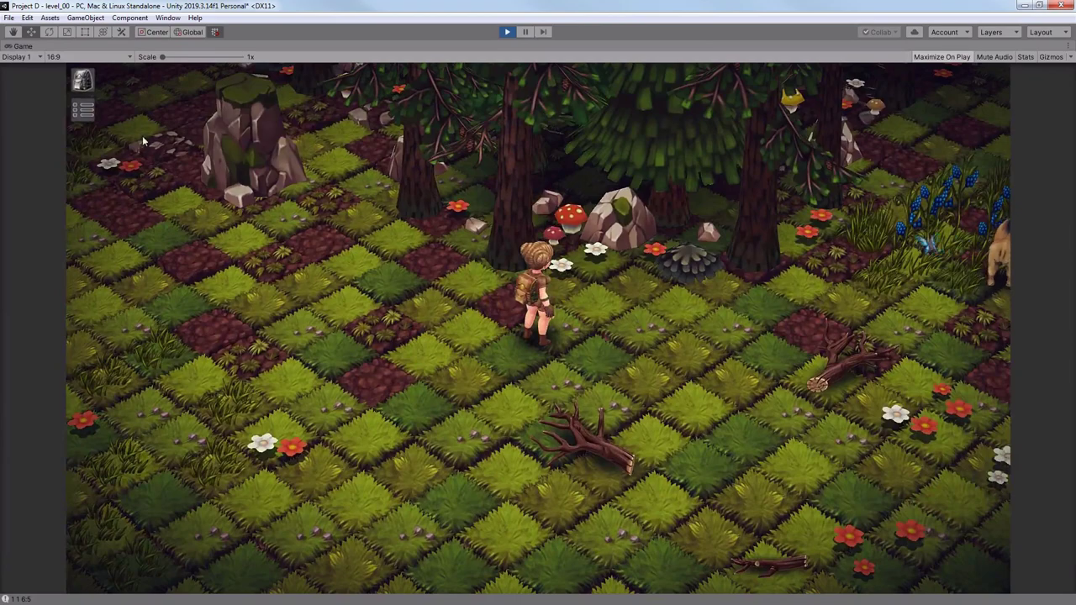
{"action": "left_click", "coordinate": [87, 82]}
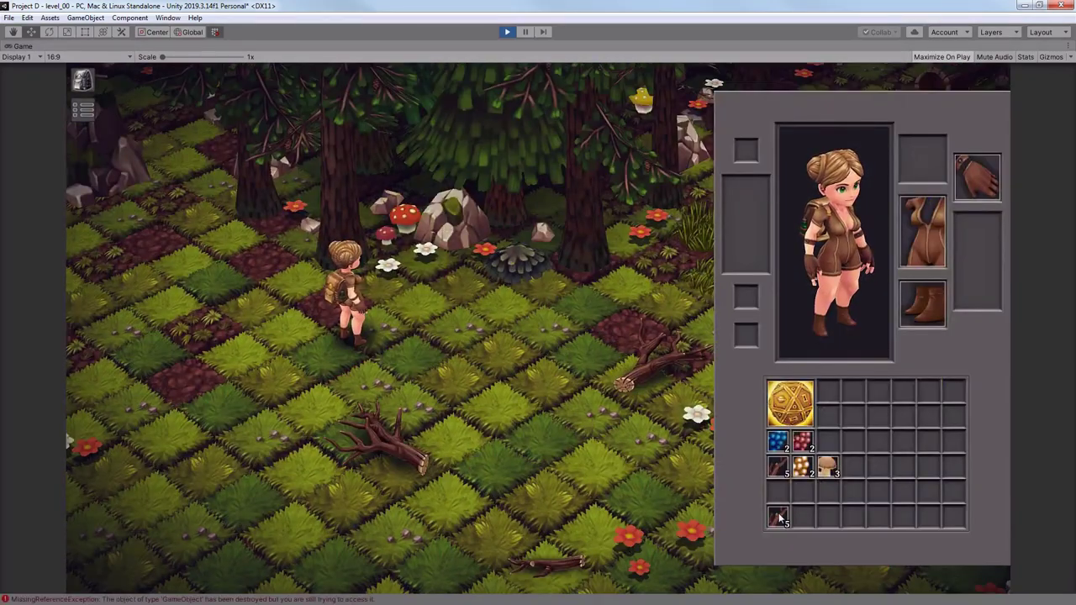
Walk the heroine through the forest to the blueberry bush and gather berries beside the wild boar
{"action": "left_click", "coordinate": [555, 341]}
{"action": "left_click", "coordinate": [566, 291]}
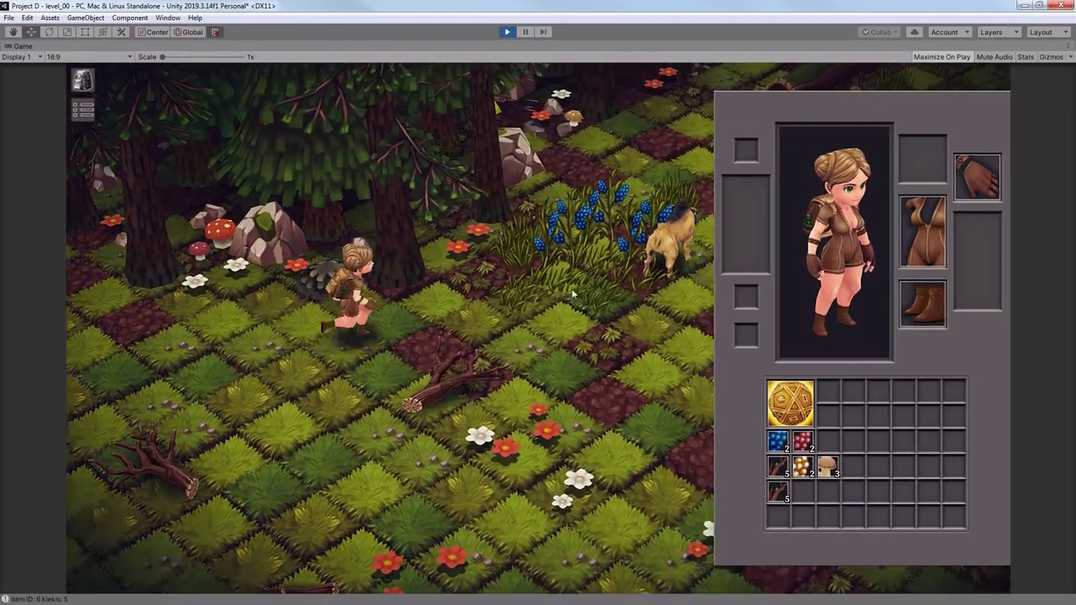
{"action": "left_click", "coordinate": [547, 348]}
{"action": "left_click", "coordinate": [480, 332]}
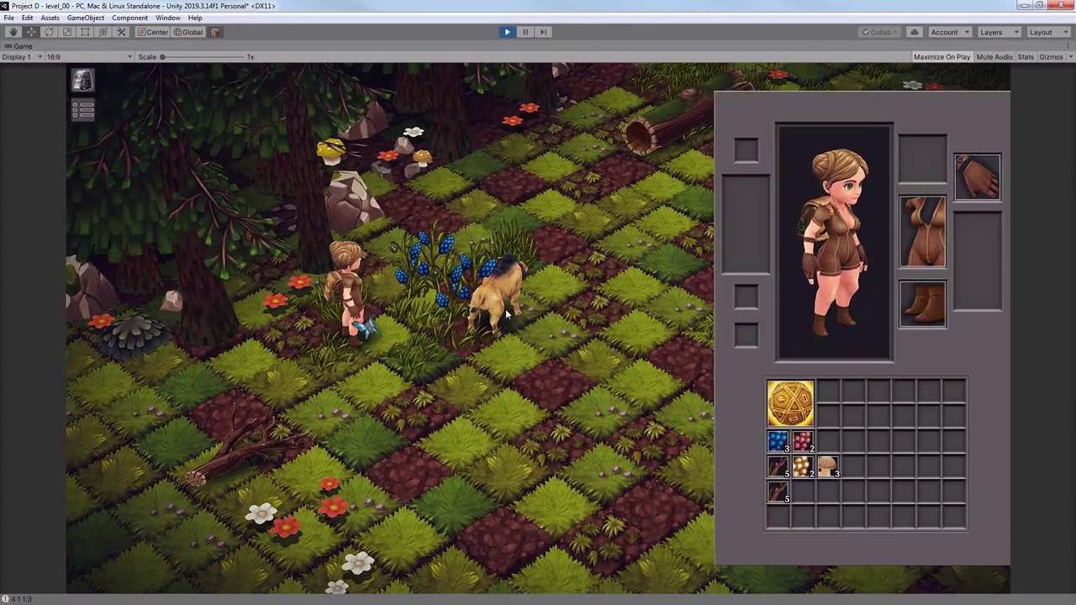
Playtest combat by fighting the boars near the blueberry bush and in the grassy clearing
{"action": "left_click", "coordinate": [554, 333]}
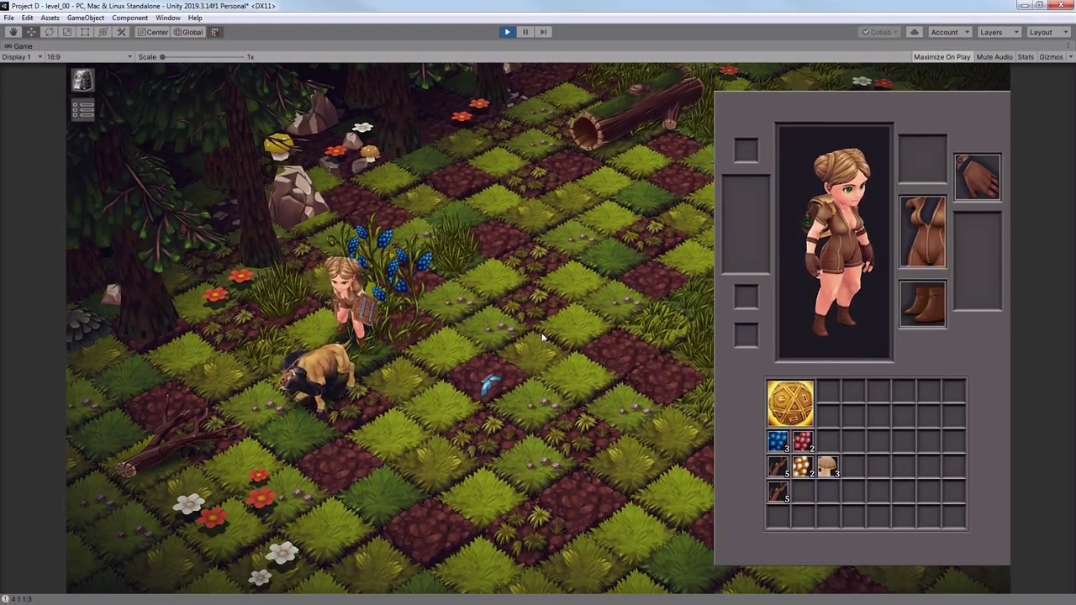
{"action": "left_click", "coordinate": [543, 334]}
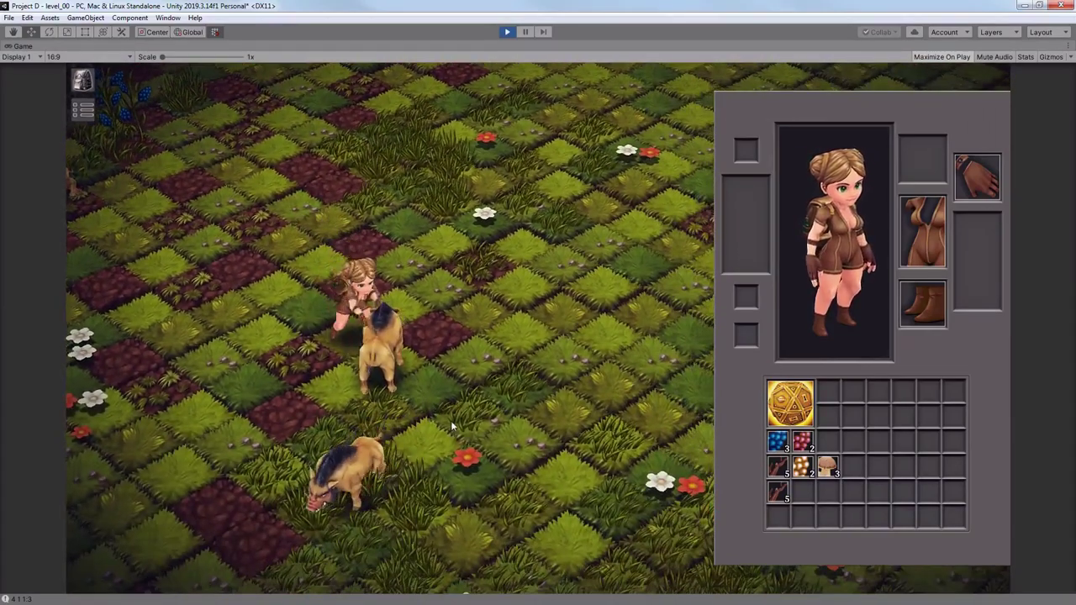
{"action": "left_click", "coordinate": [196, 301]}
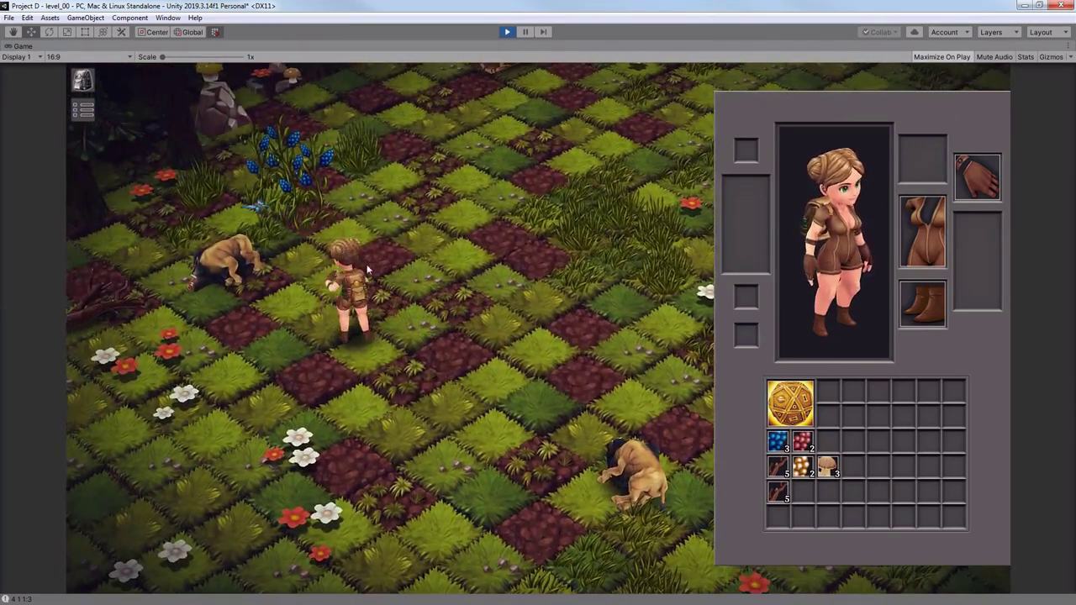
Gather more blueberries from the bush, then walk the heroine to the hollow fallen log
{"action": "left_click", "coordinate": [366, 264]}
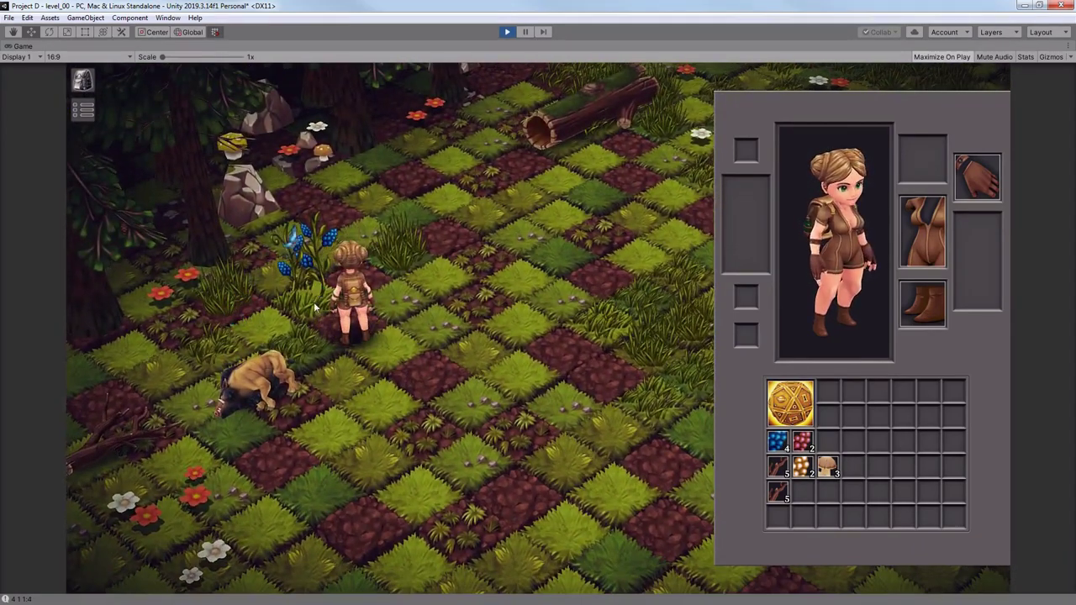
{"action": "left_click", "coordinate": [316, 306]}
{"action": "left_click", "coordinate": [505, 322]}
{"action": "left_click", "coordinate": [567, 227]}
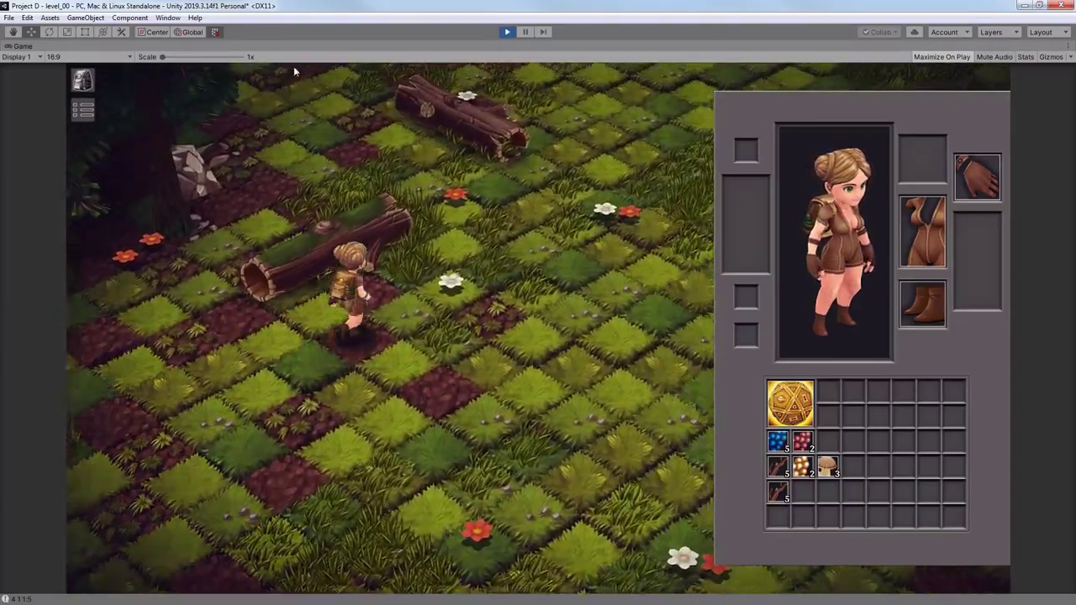
Lead the heroine past the group of boars to the brown mushrooms and gather one
{"action": "left_click", "coordinate": [305, 100]}
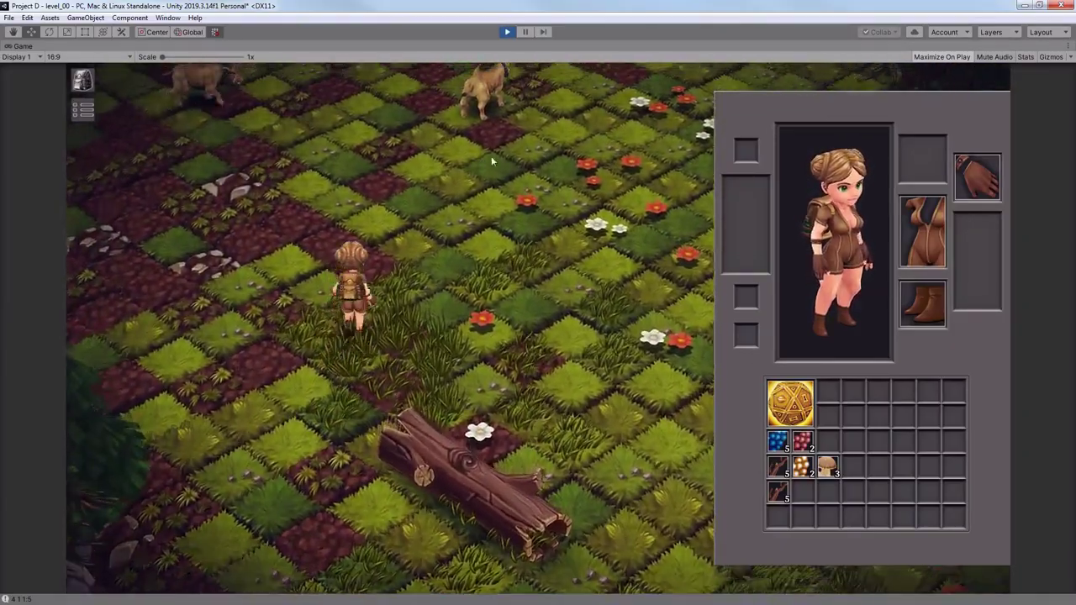
{"action": "left_click", "coordinate": [489, 156]}
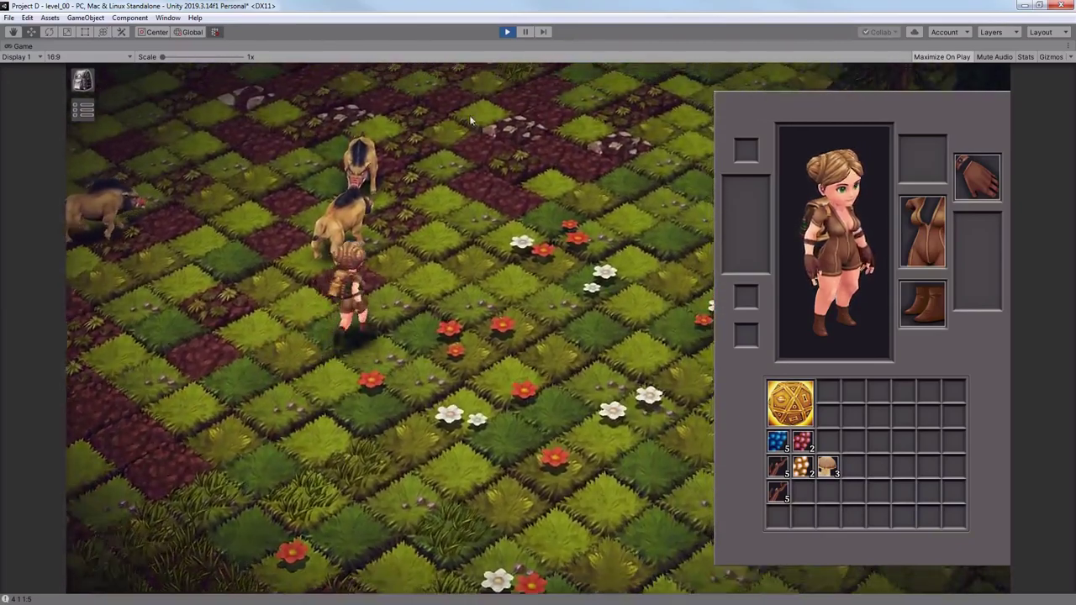
{"action": "left_click", "coordinate": [389, 145]}
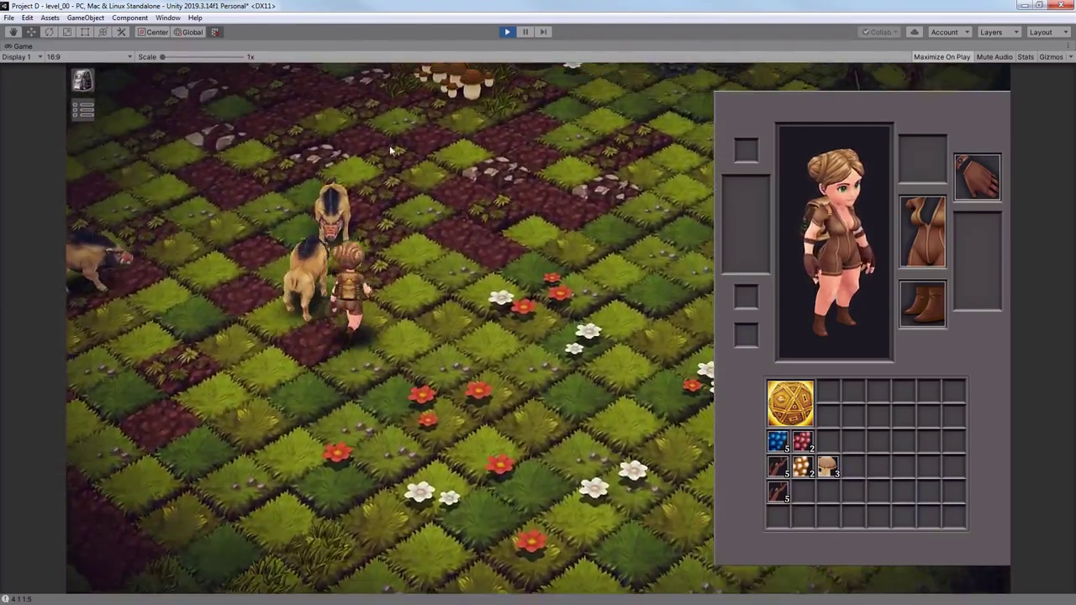
{"action": "left_click", "coordinate": [450, 225]}
{"action": "left_click", "coordinate": [451, 225]}
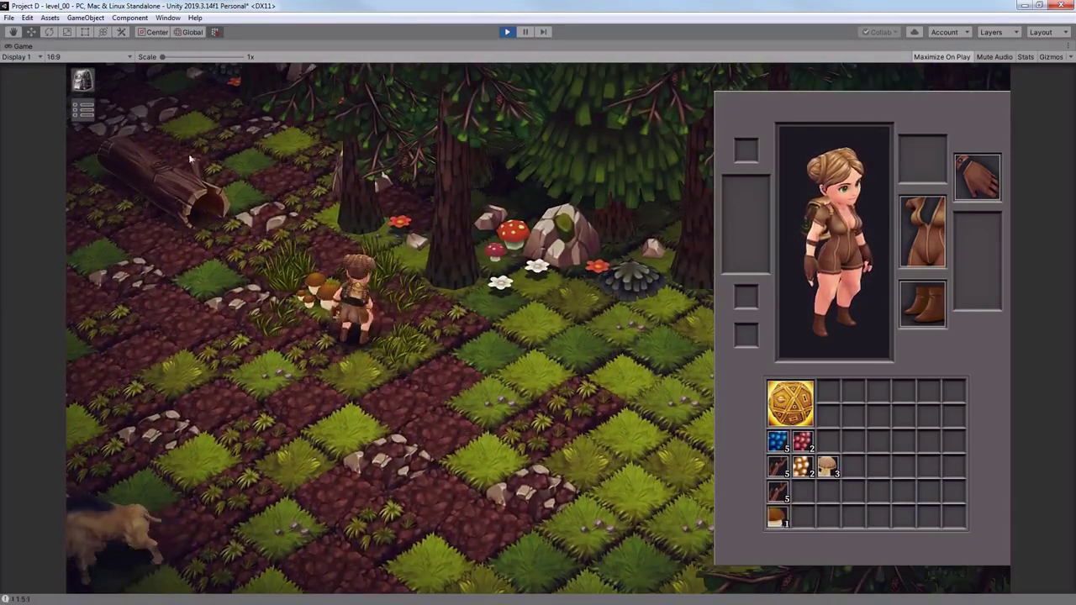
Close the heroine's inventory and attack one of the boars on the stony ground
{"action": "left_click", "coordinate": [82, 79]}
{"action": "left_click", "coordinate": [480, 377]}
{"action": "left_click", "coordinate": [421, 363]}
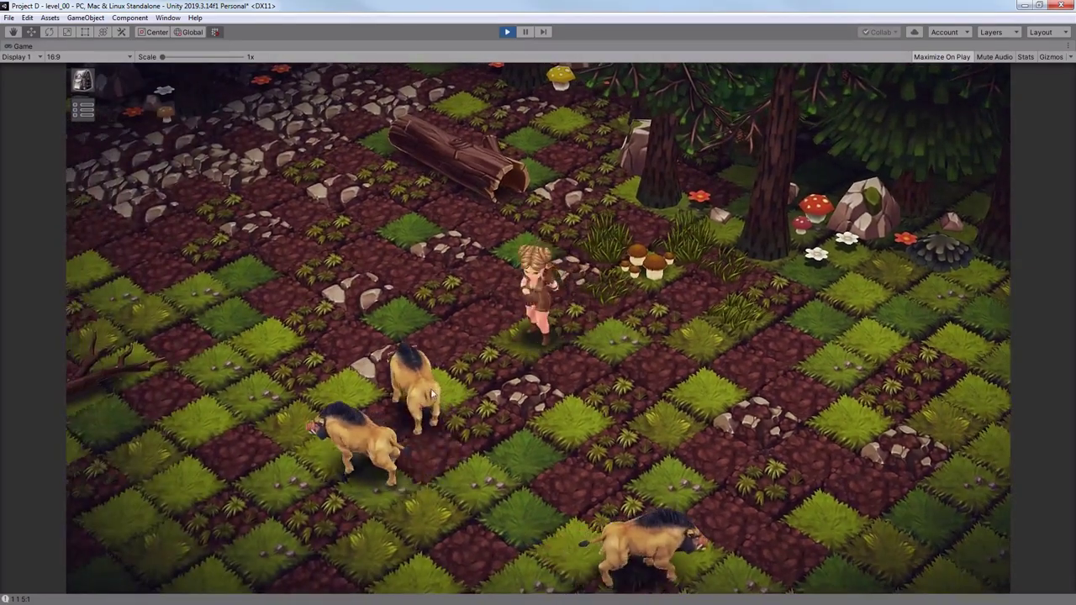
{"action": "left_click", "coordinate": [432, 390]}
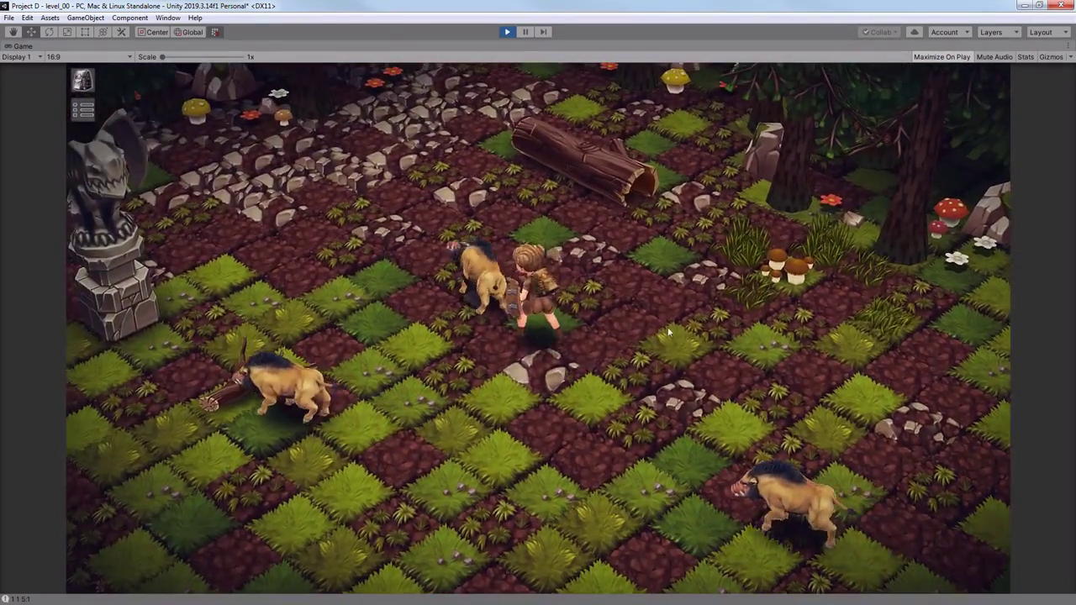
Return the heroine to the brown mushrooms, gather another, and head back toward the boars
{"action": "left_click", "coordinate": [668, 332]}
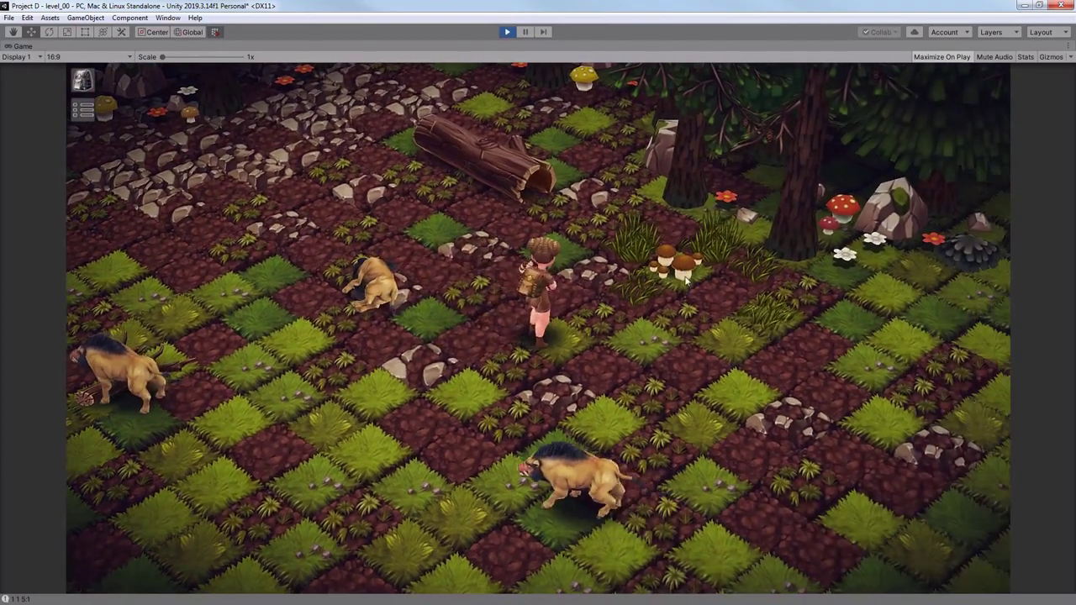
{"action": "left_click", "coordinate": [666, 286]}
{"action": "left_click", "coordinate": [393, 373]}
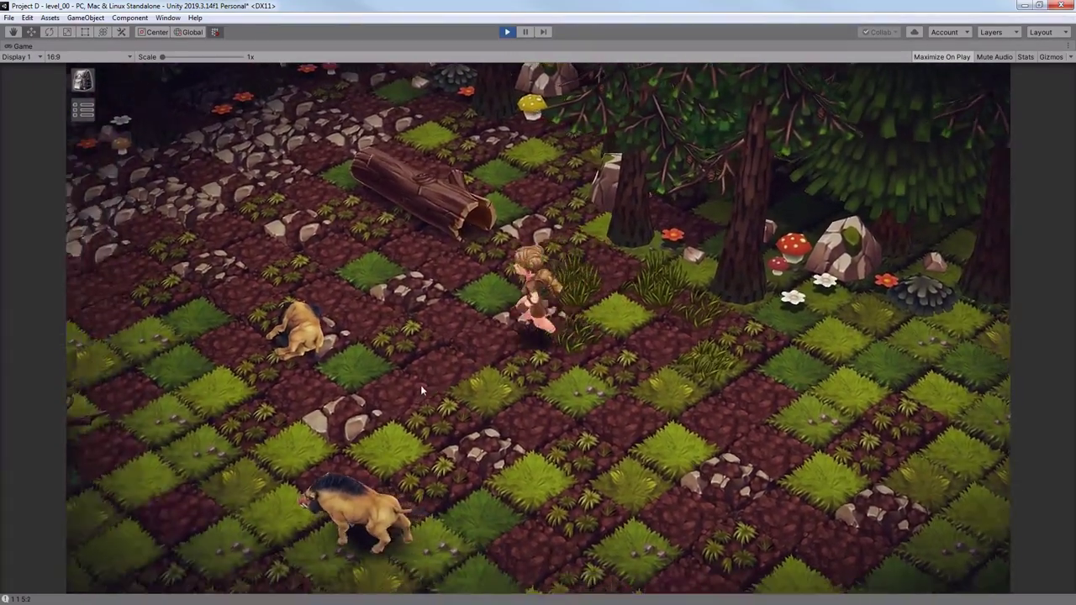